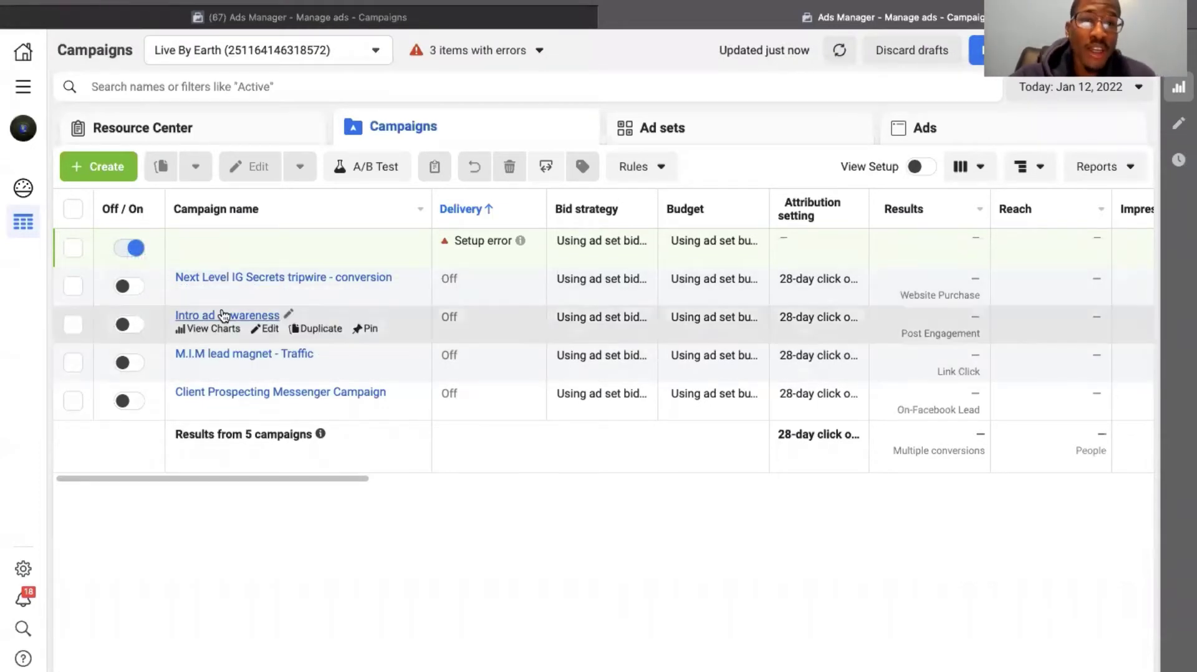
Step: Create a new draft campaign with the Conversions objective
{"action": "left_click", "coordinate": [103, 168]}
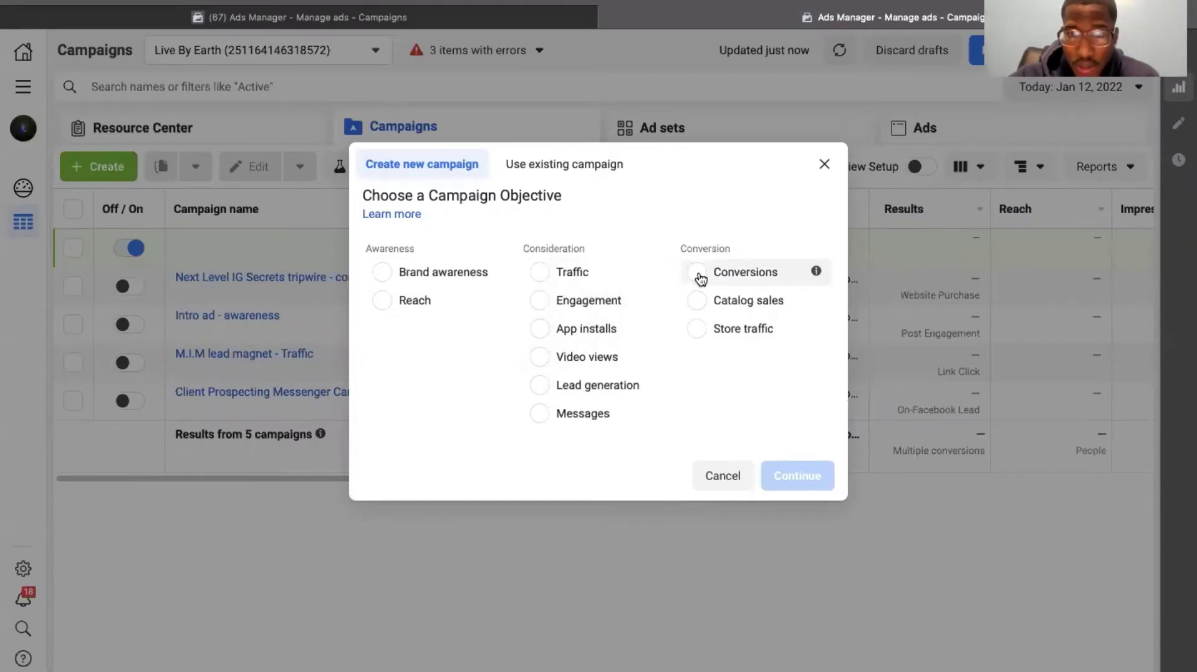
{"action": "left_click", "coordinate": [698, 273]}
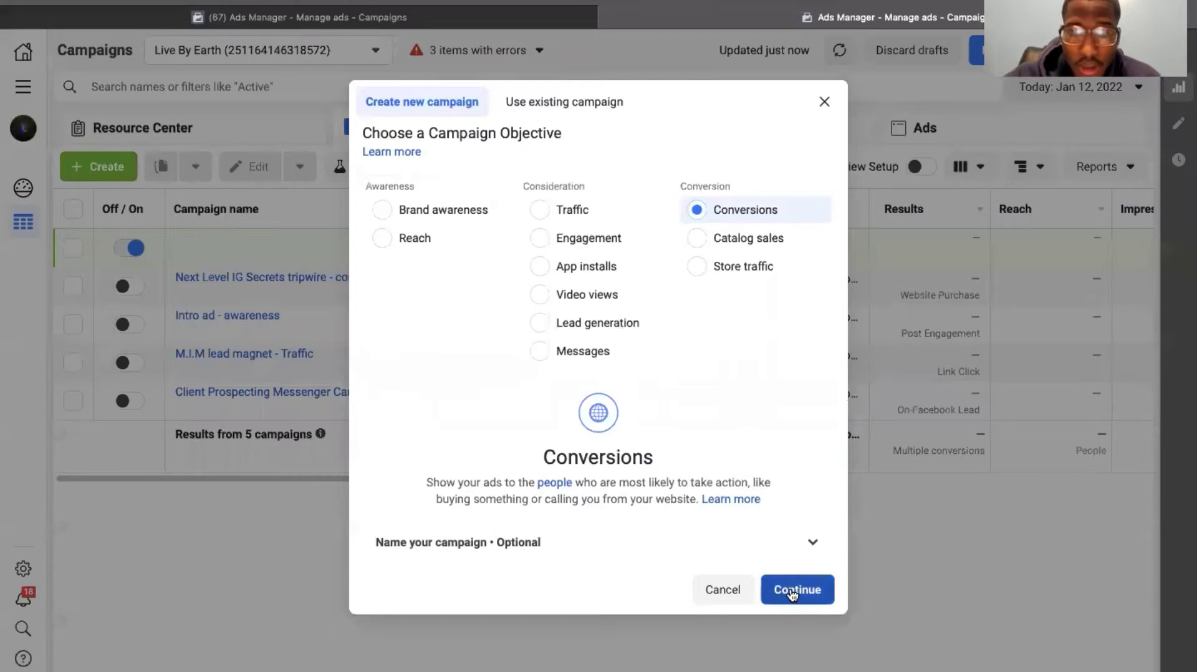
{"action": "left_click", "coordinate": [791, 592]}
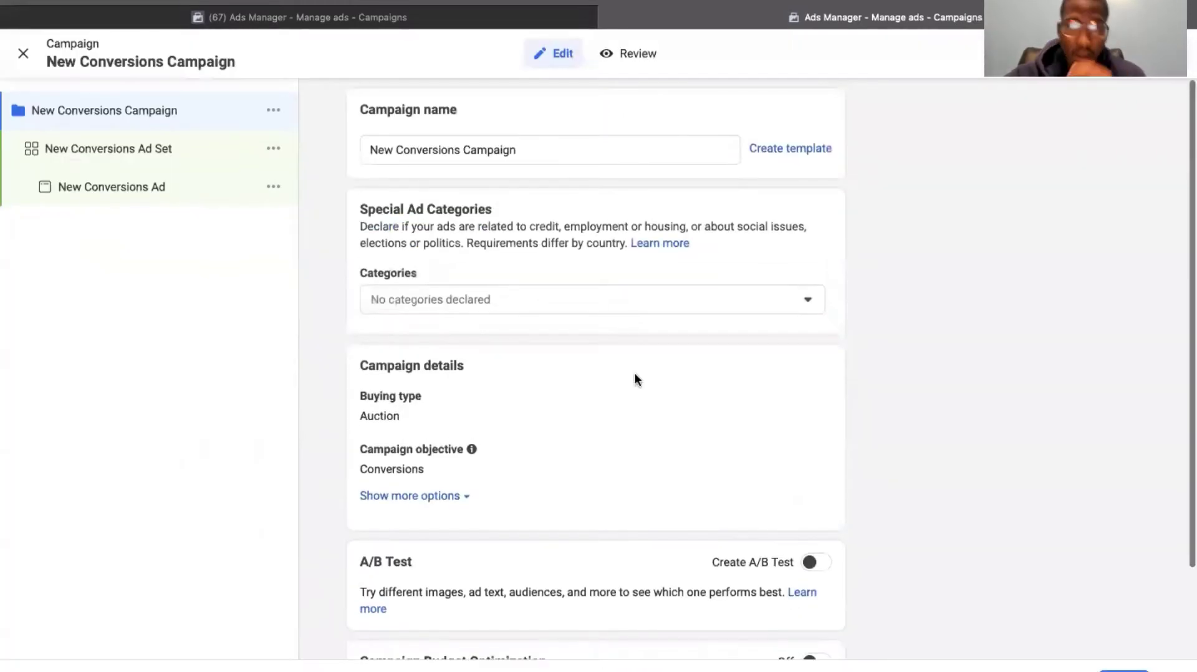
Step: Replace the default campaign name with 'Body butter - conversions'
{"action": "left_click", "coordinate": [560, 152]}
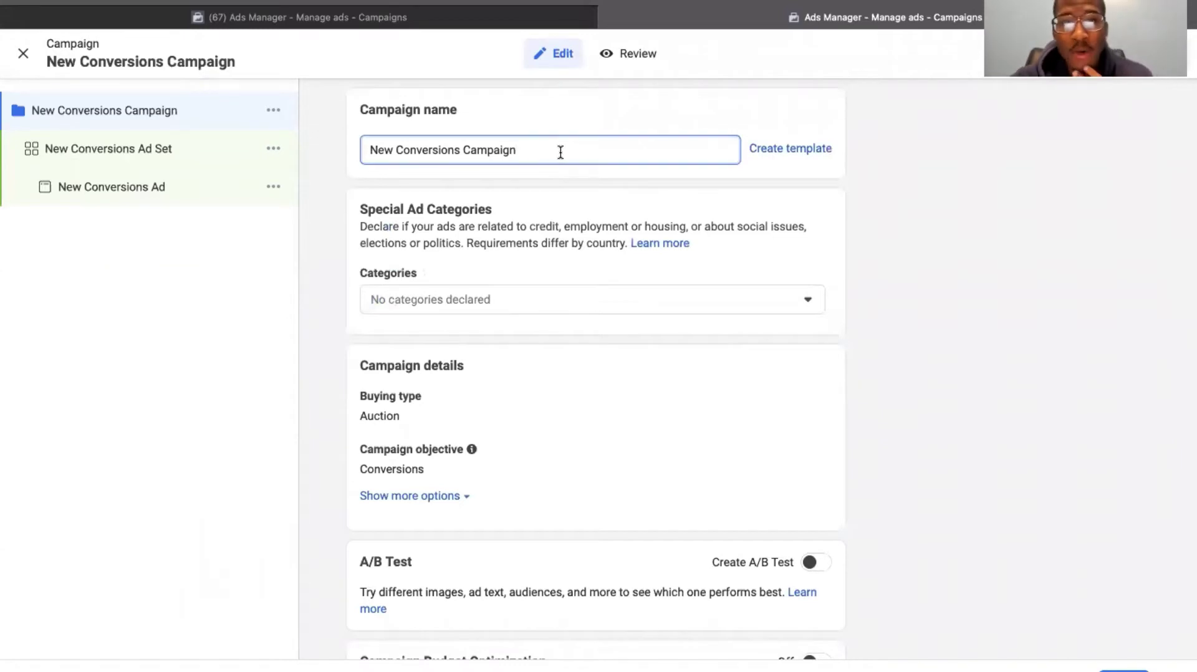
{"action": "left_click_drag", "start_coordinate": [560, 152], "coordinate": [365, 141]}
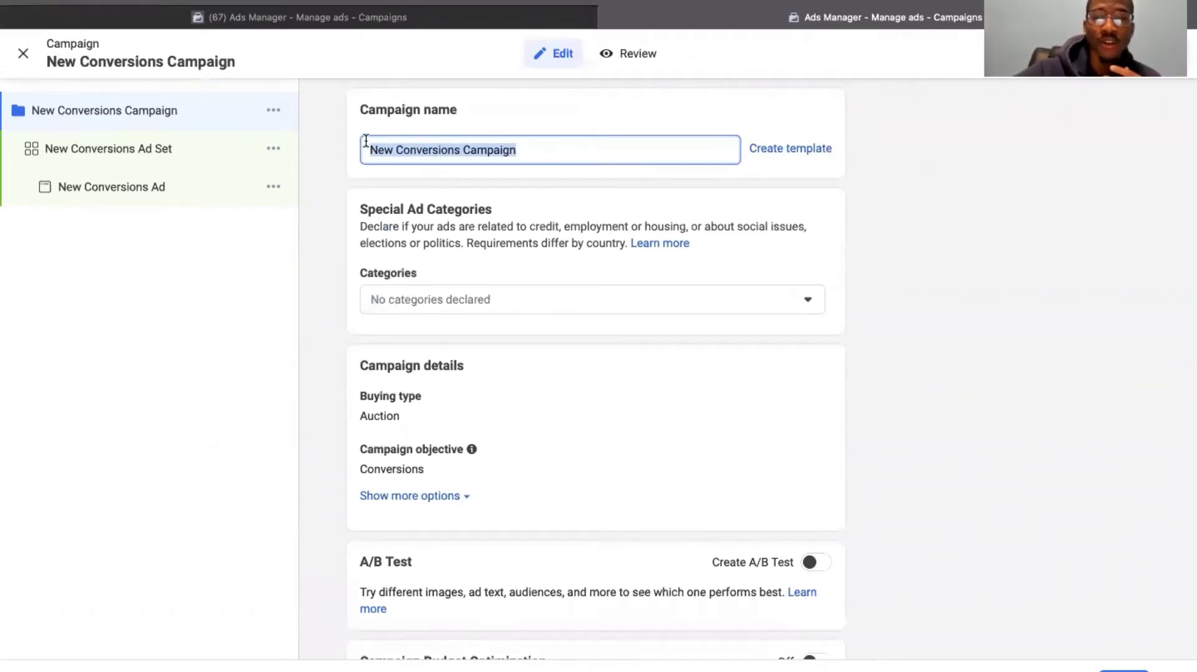
{"action": "key", "text": "BackSpace"}
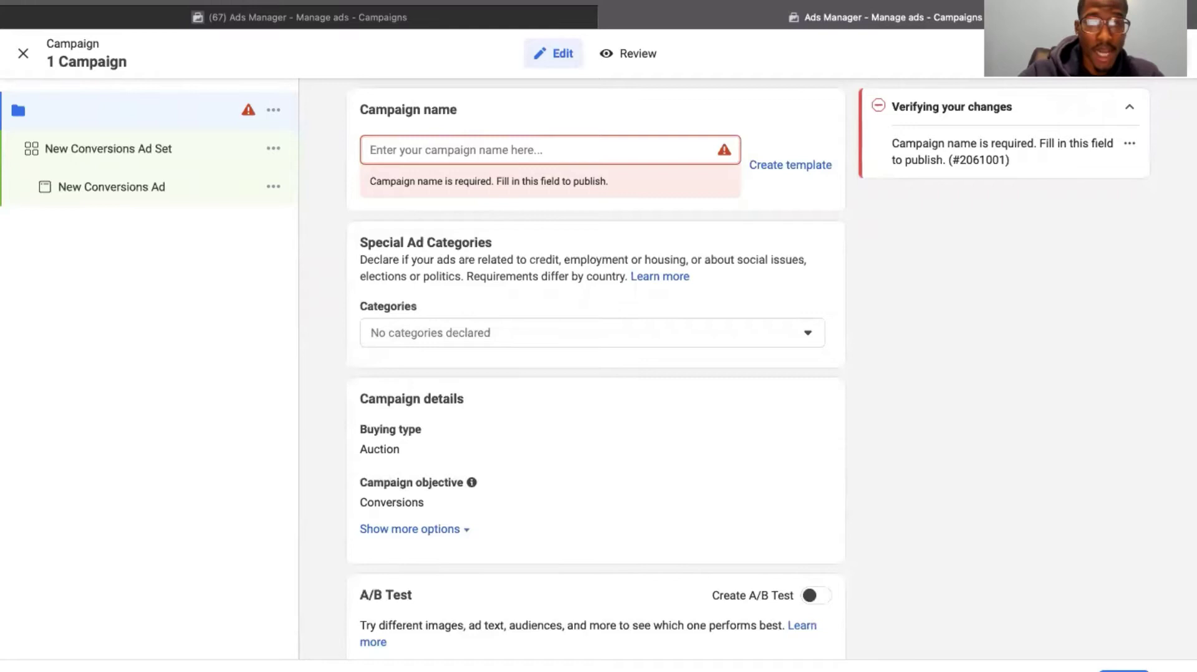
{"action": "type", "text": "Body butter - conversions"}
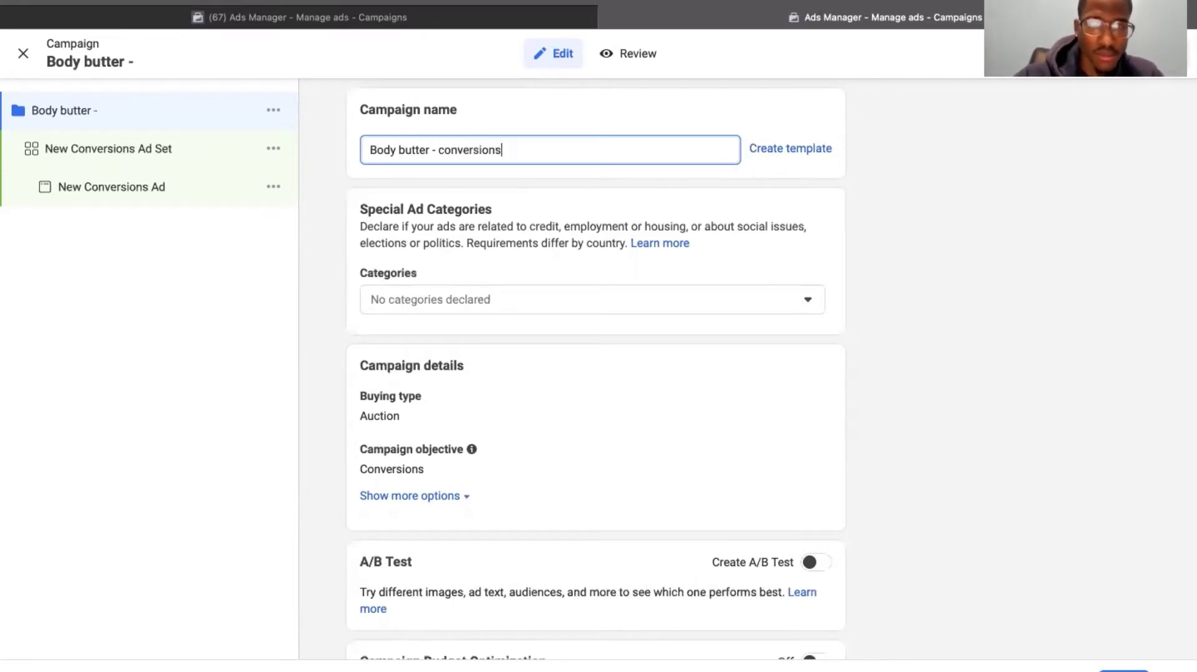
{"action": "scroll", "coordinate": [491, 339], "scroll_direction": "down", "scroll_amount": 3}
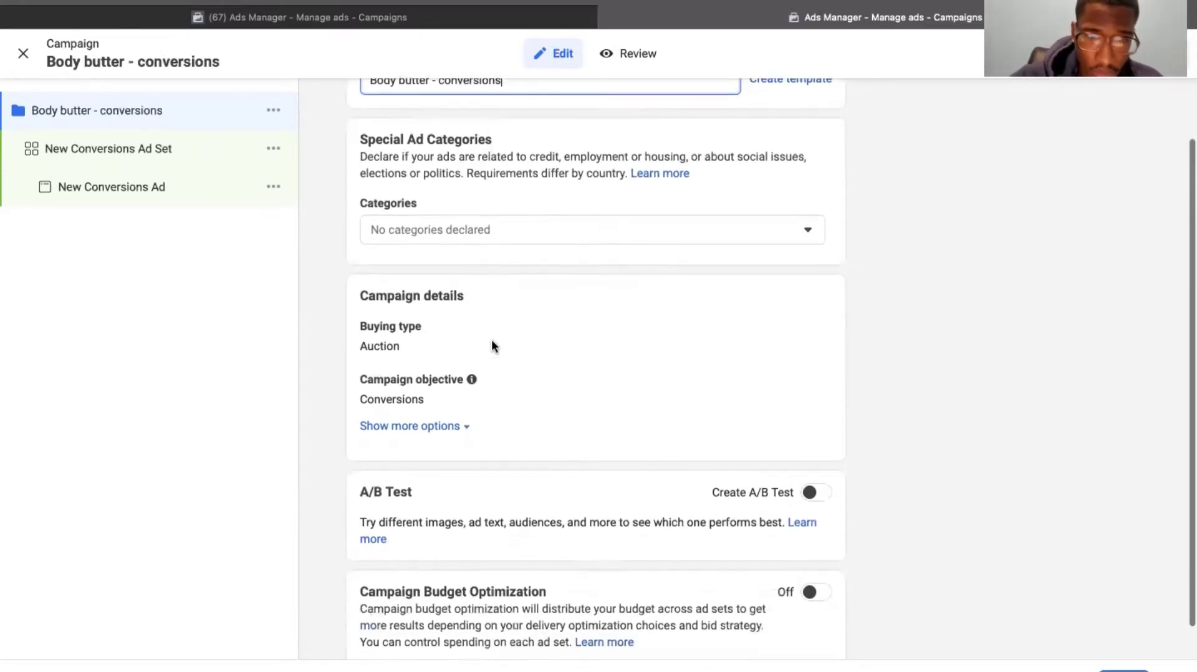
{"action": "scroll", "coordinate": [491, 339], "scroll_direction": "up", "scroll_amount": 3}
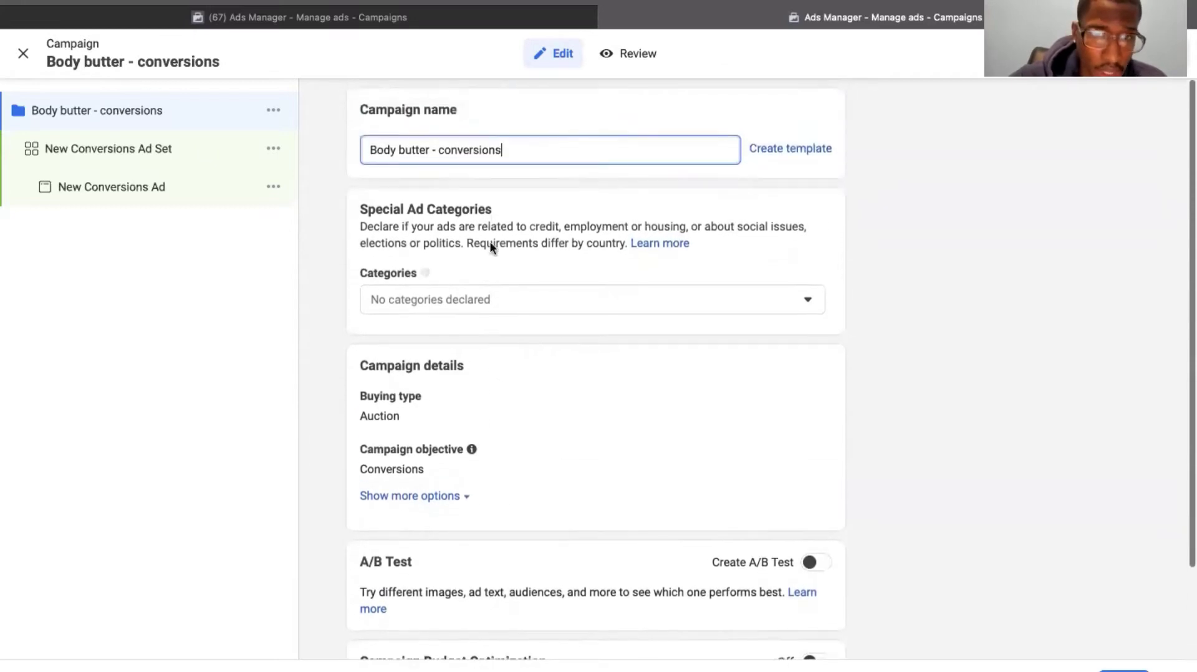
{"action": "scroll", "coordinate": [566, 290], "scroll_direction": "down", "scroll_amount": 1}
{"action": "scroll", "coordinate": [405, 274], "scroll_direction": "up", "scroll_amount": 1}
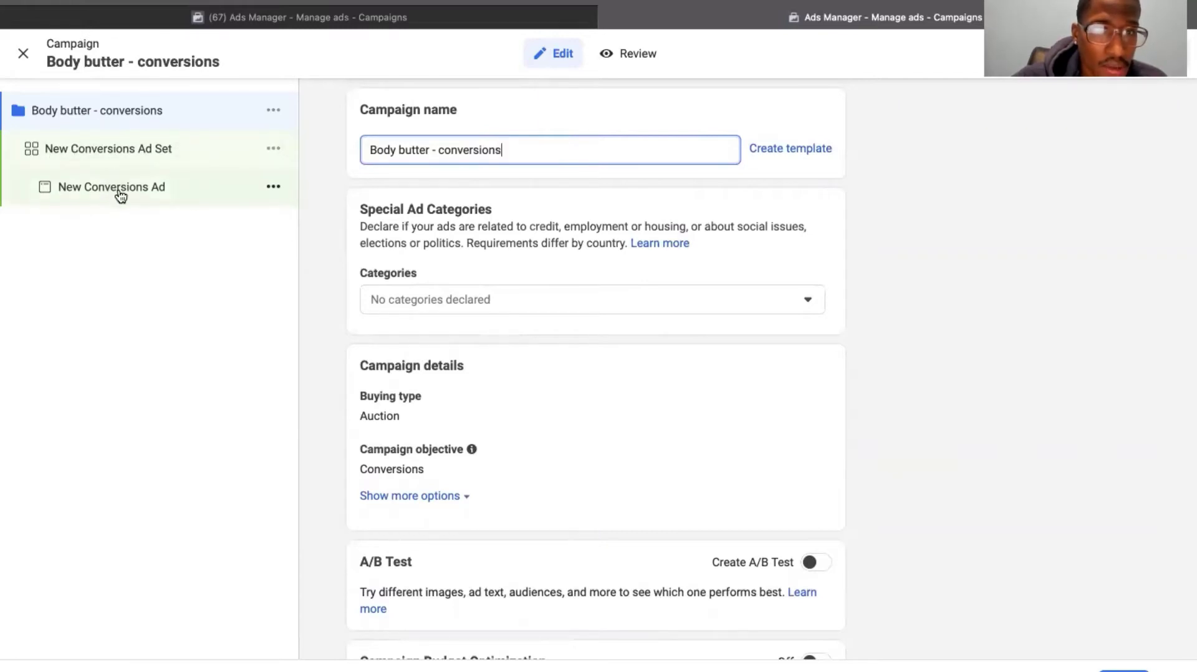
Step: Open New Conversions Ad Set and review its Website conversion location, pixel and $20.00 daily budget
{"action": "left_click", "coordinate": [120, 147]}
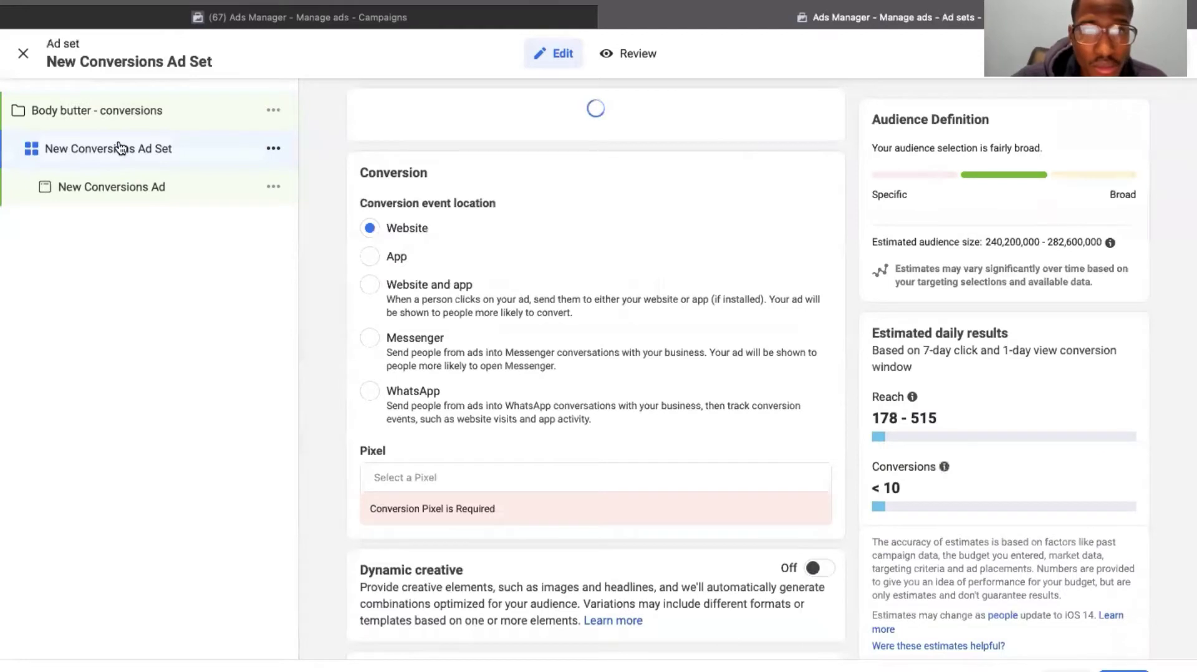
{"action": "scroll", "coordinate": [616, 267], "scroll_direction": "down", "scroll_amount": 1}
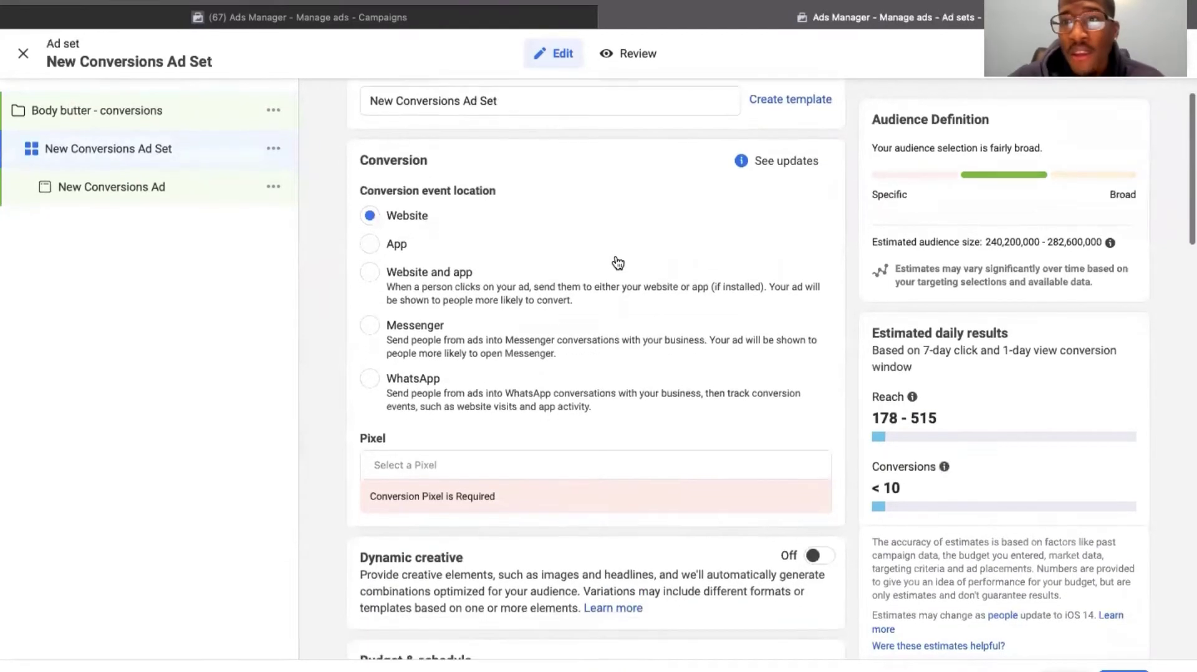
{"action": "scroll", "coordinate": [615, 259], "scroll_direction": "up", "scroll_amount": 1}
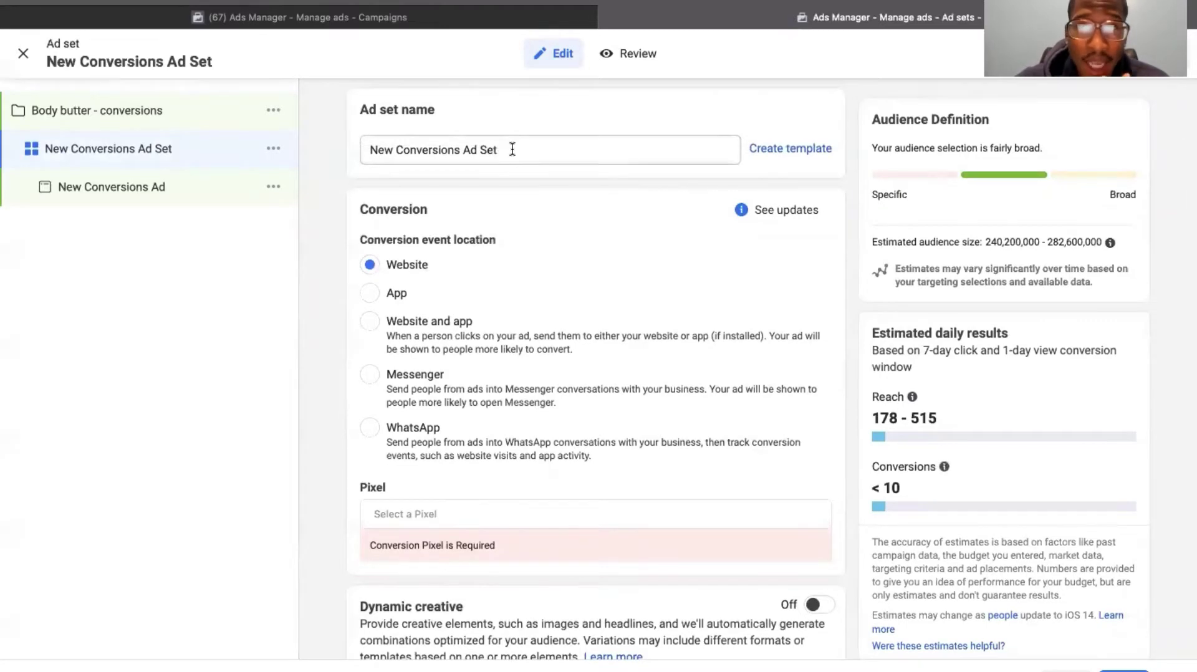
{"action": "scroll", "coordinate": [511, 148], "scroll_direction": "down", "scroll_amount": 2}
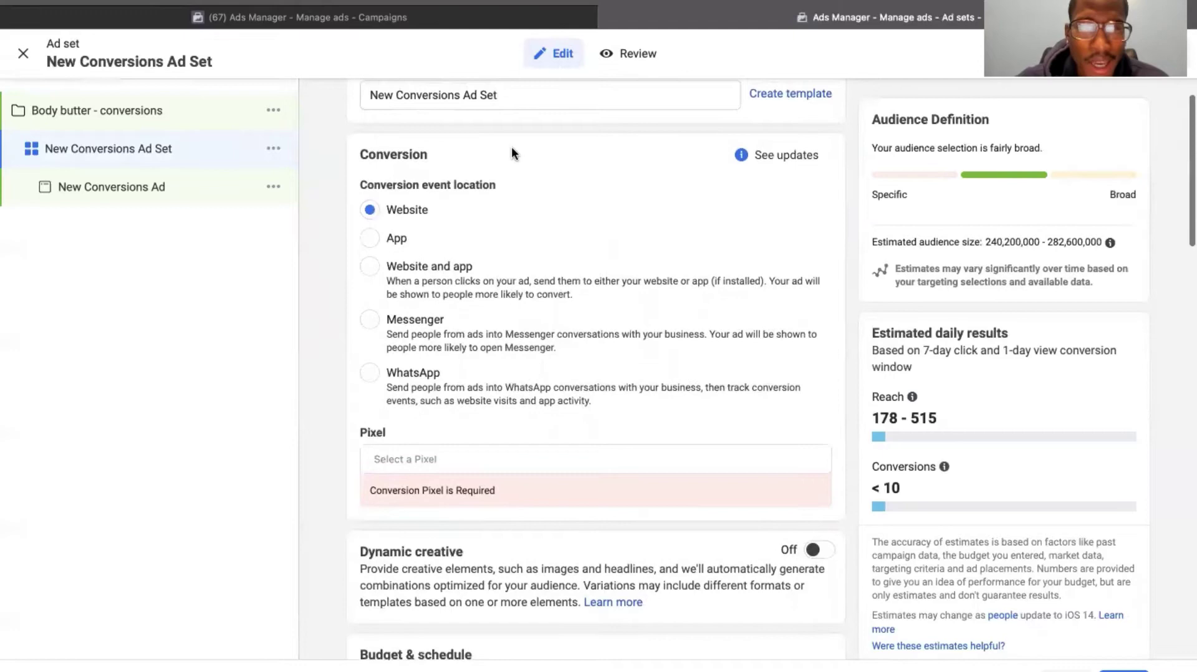
{"action": "scroll", "coordinate": [511, 153], "scroll_direction": "down", "scroll_amount": 1}
{"action": "scroll", "coordinate": [511, 154], "scroll_direction": "up", "scroll_amount": 2}
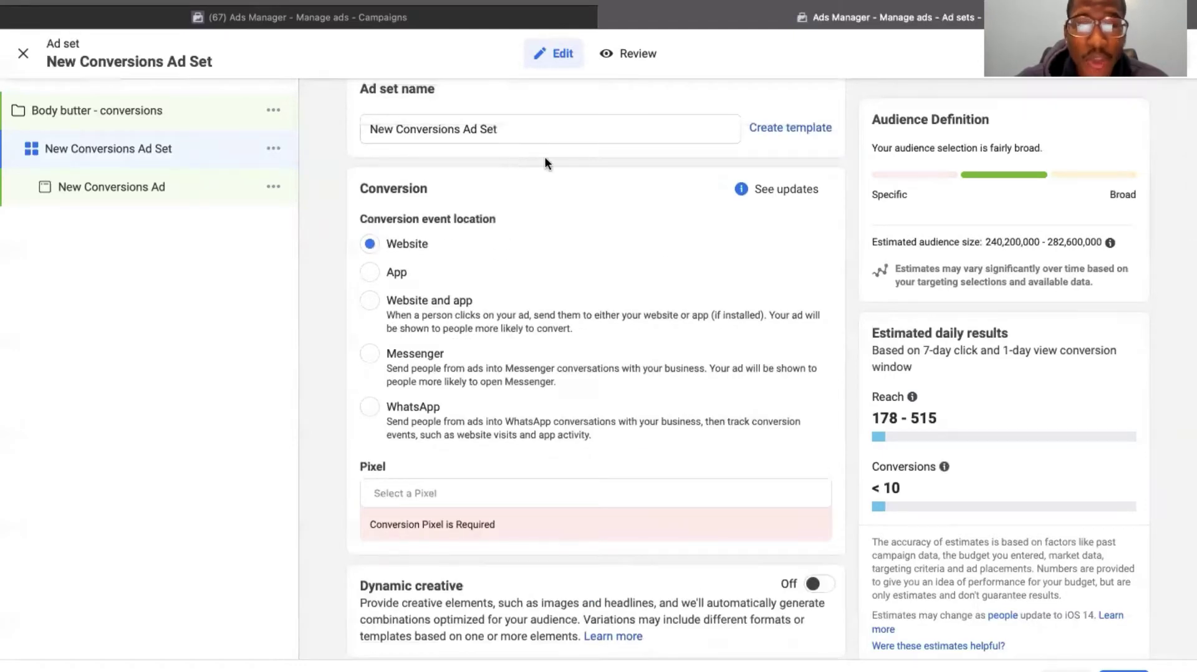
{"action": "scroll", "coordinate": [555, 218], "scroll_direction": "down", "scroll_amount": 15}
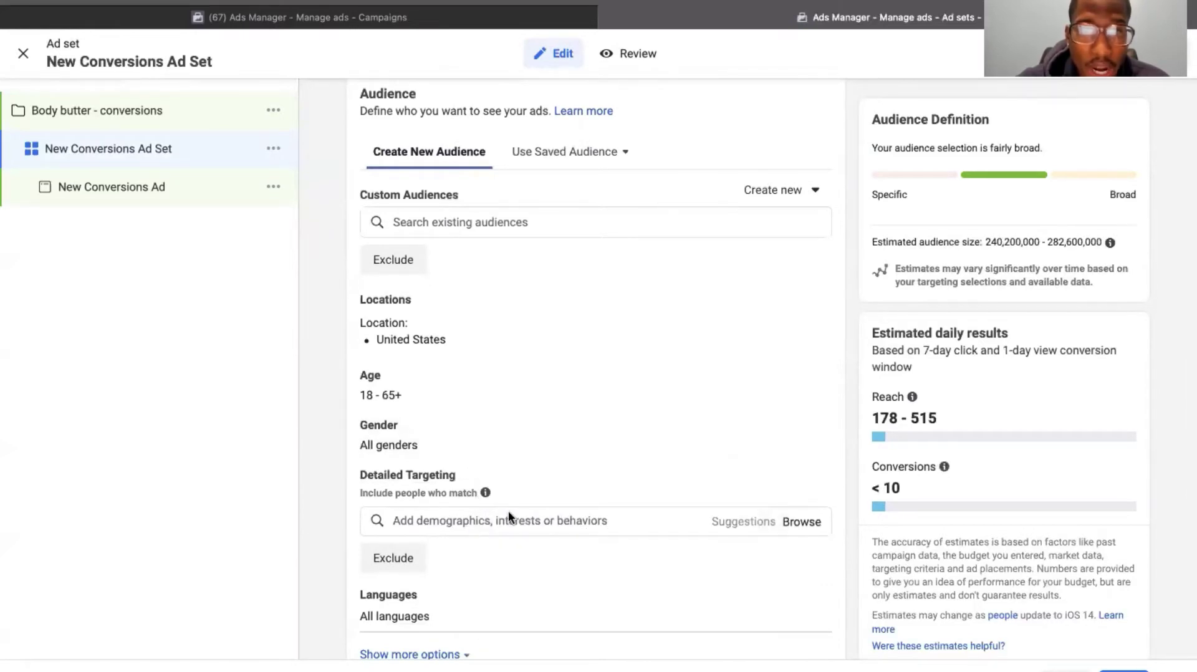
{"action": "scroll", "coordinate": [566, 525], "scroll_direction": "up", "scroll_amount": 15}
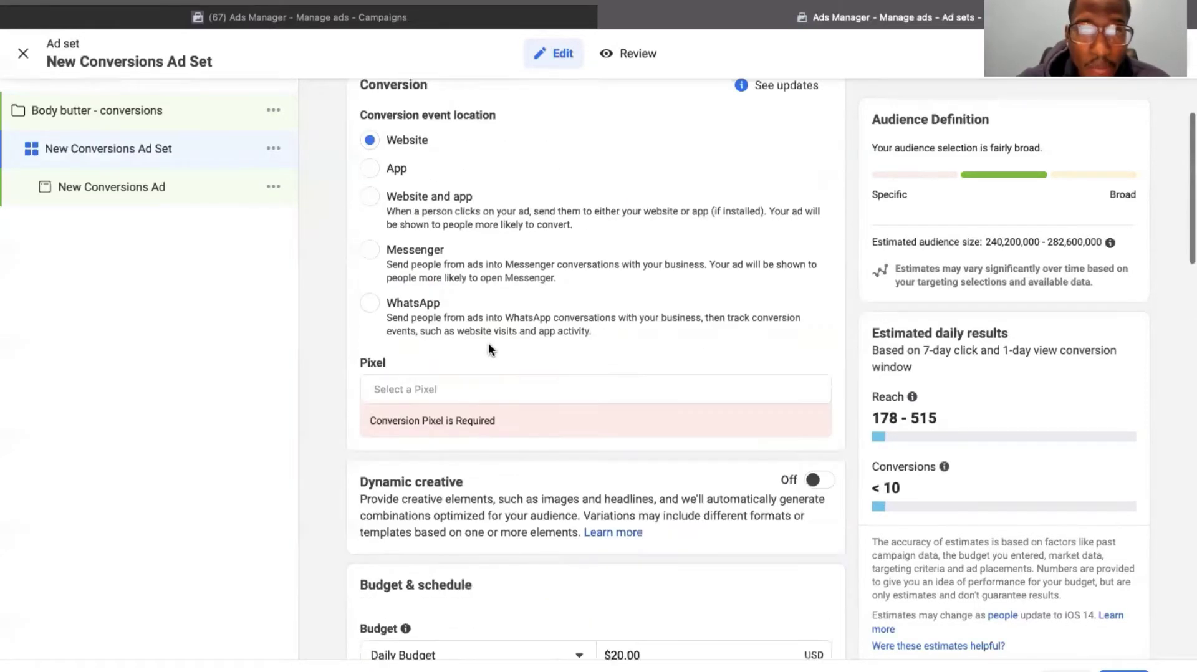
{"action": "scroll", "coordinate": [523, 272], "scroll_direction": "down", "scroll_amount": 2}
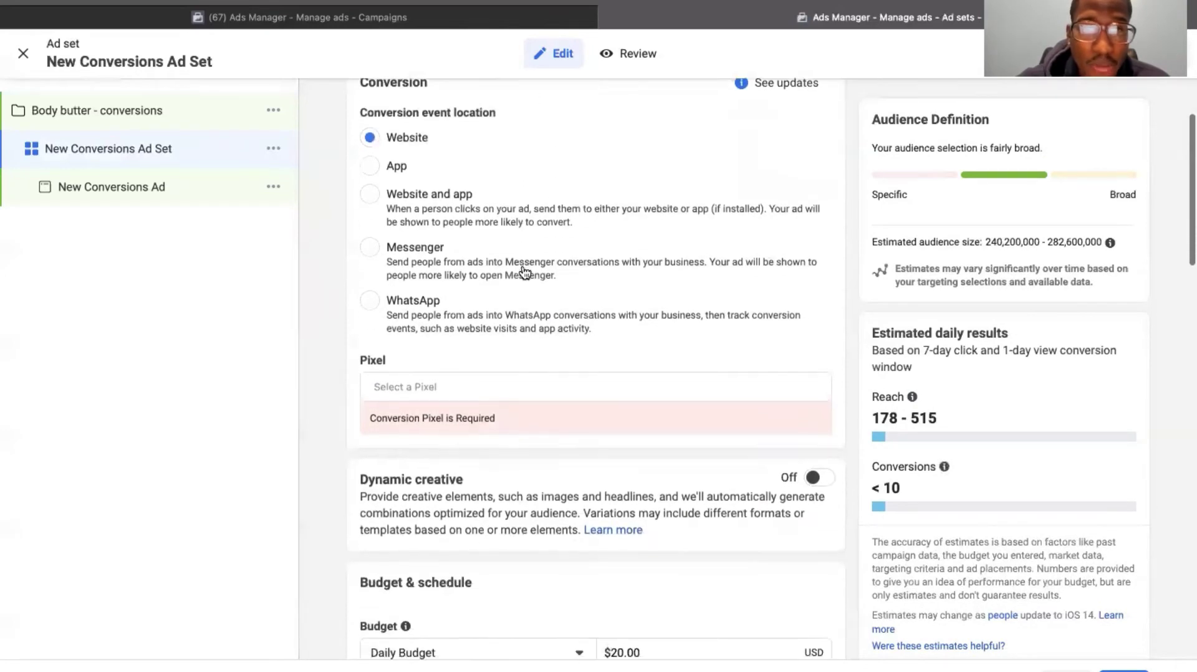
{"action": "left_click", "coordinate": [449, 388]}
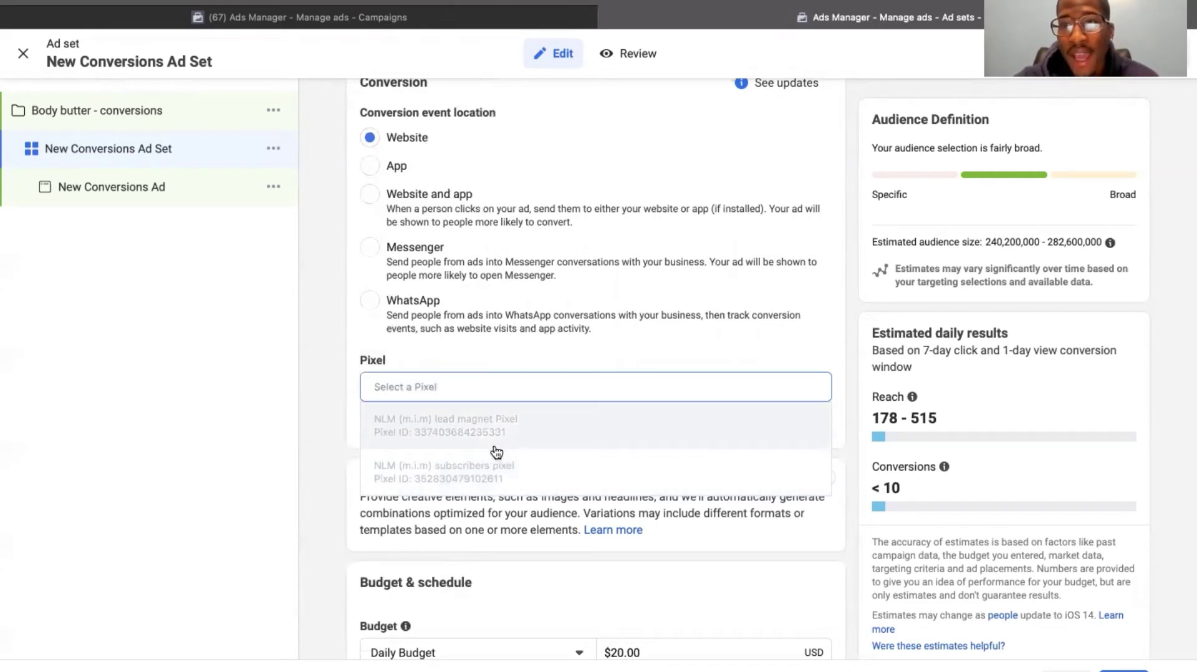
{"action": "left_click", "coordinate": [538, 344]}
Step: Review the United States, 18–65+ audience and automatic placements, then list the available pixels
{"action": "scroll", "coordinate": [526, 414], "scroll_direction": "down", "scroll_amount": 3}
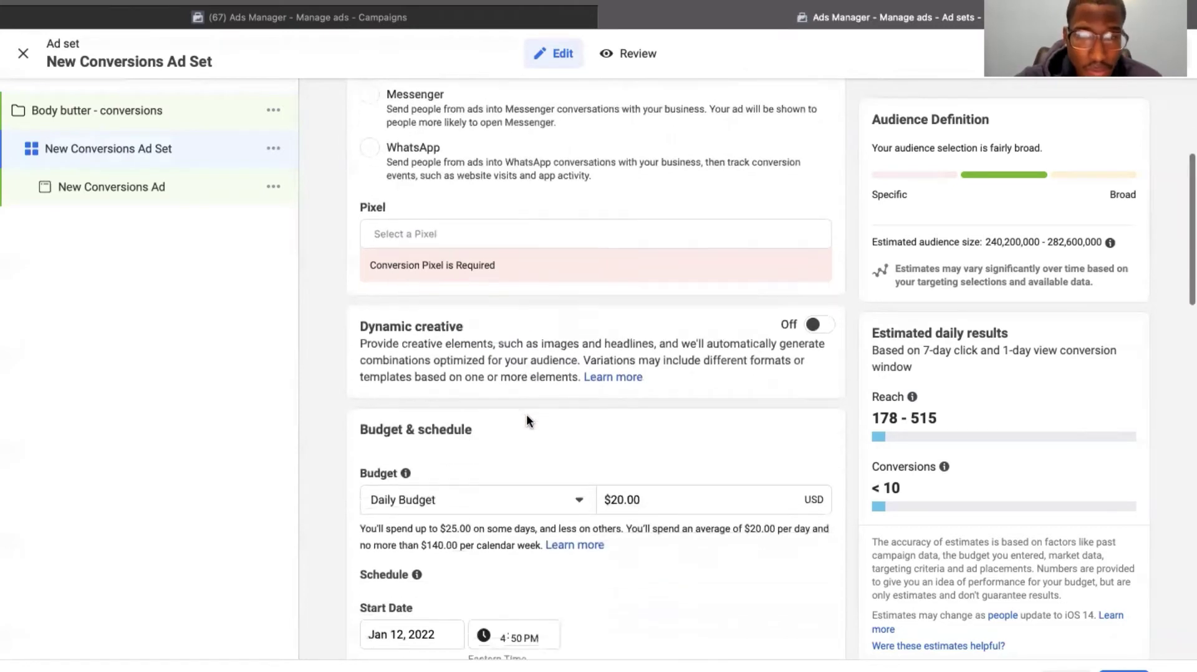
{"action": "scroll", "coordinate": [526, 417], "scroll_direction": "down", "scroll_amount": 5}
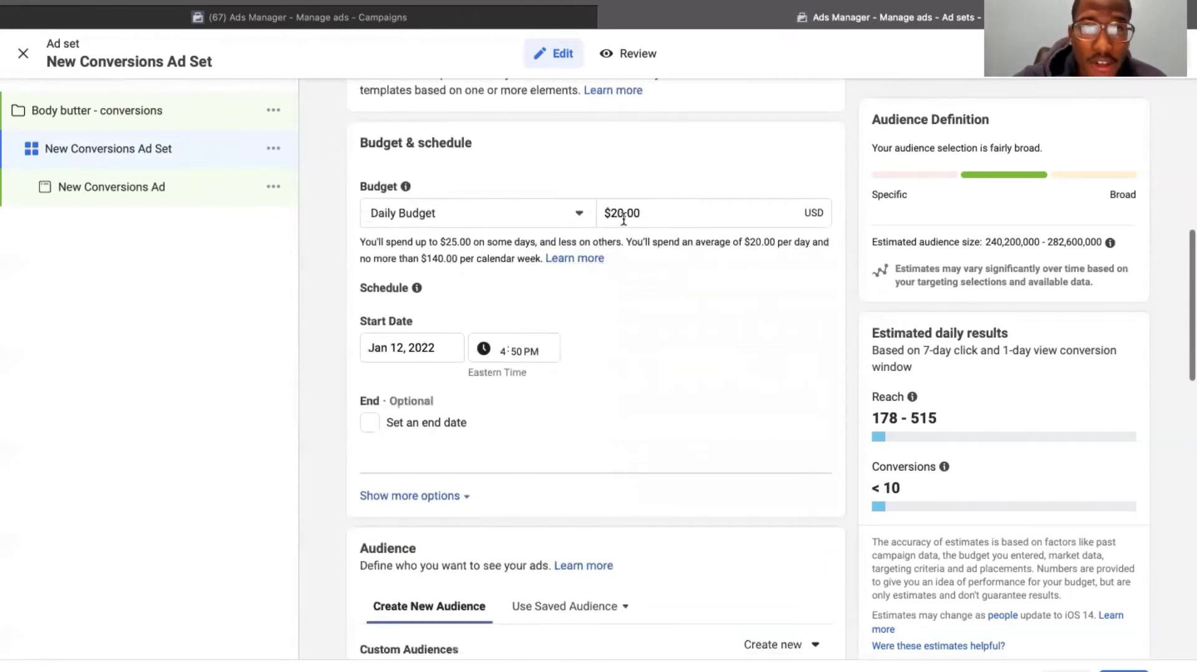
{"action": "scroll", "coordinate": [638, 237], "scroll_direction": "up", "scroll_amount": 3}
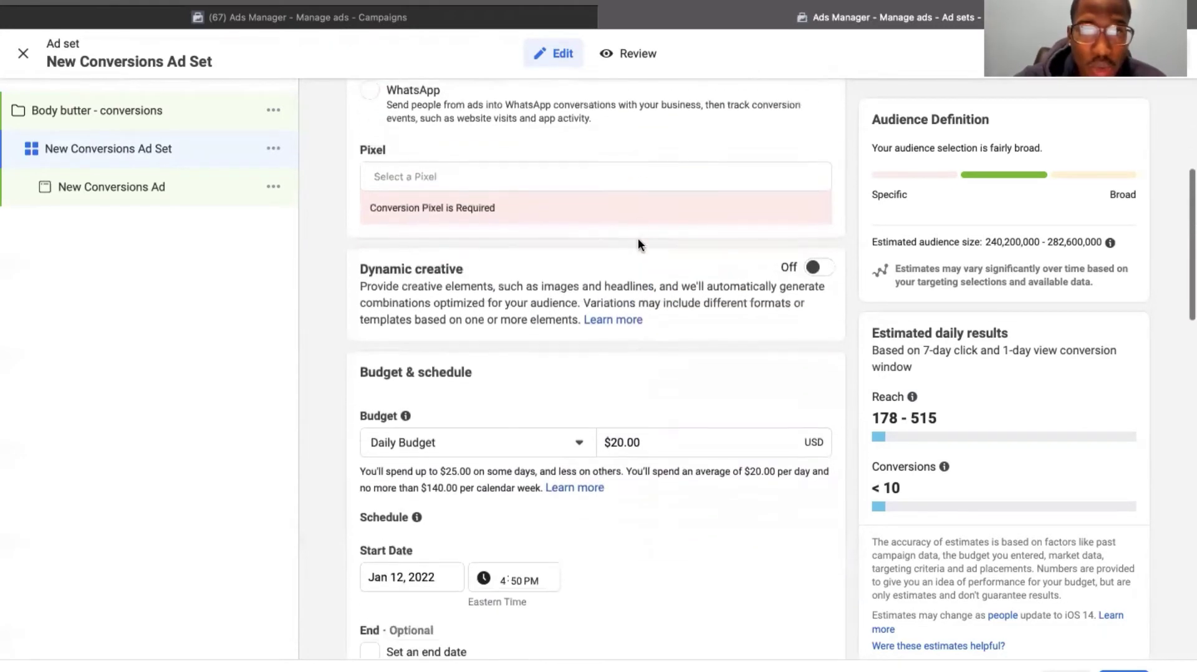
{"action": "scroll", "coordinate": [635, 336], "scroll_direction": "down", "scroll_amount": 12}
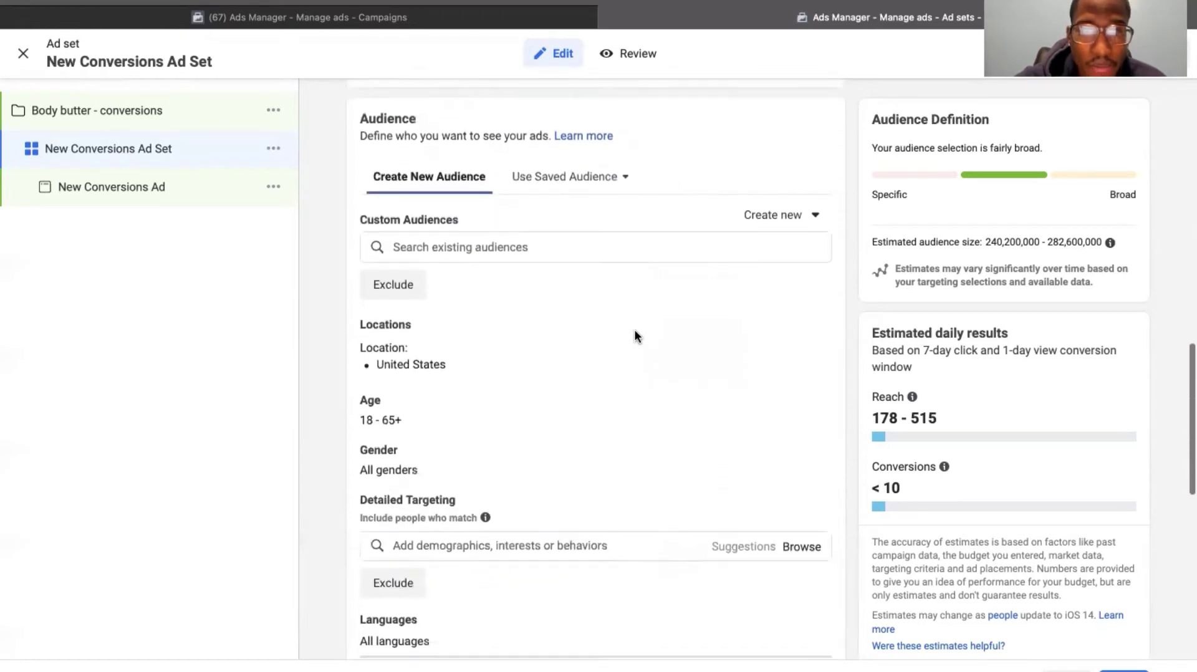
{"action": "scroll", "coordinate": [634, 329], "scroll_direction": "down", "scroll_amount": 7}
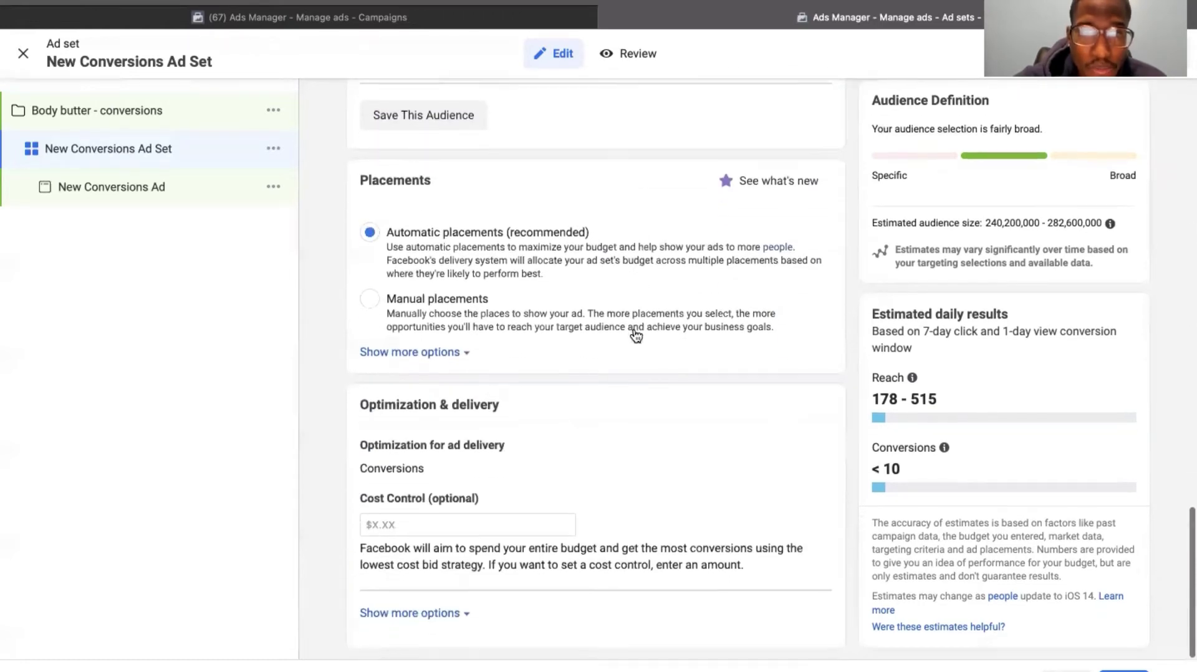
{"action": "scroll", "coordinate": [636, 336], "scroll_direction": "up", "scroll_amount": 4}
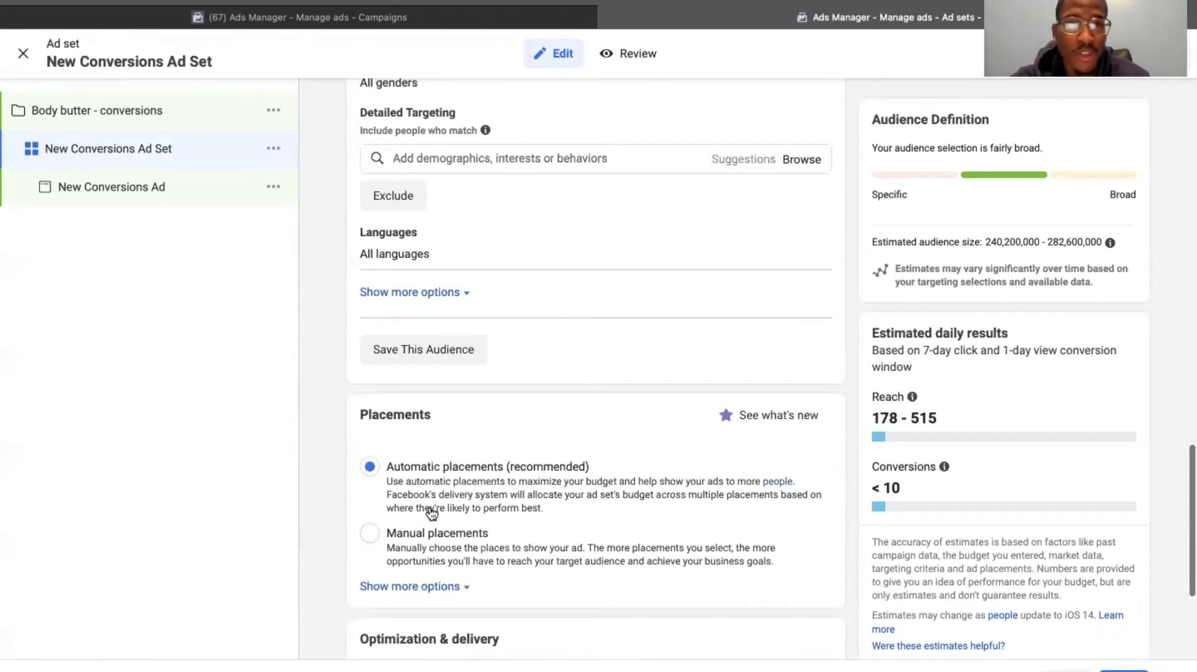
{"action": "scroll", "coordinate": [430, 512], "scroll_direction": "up", "scroll_amount": 3}
{"action": "scroll", "coordinate": [430, 512], "scroll_direction": "up", "scroll_amount": 11}
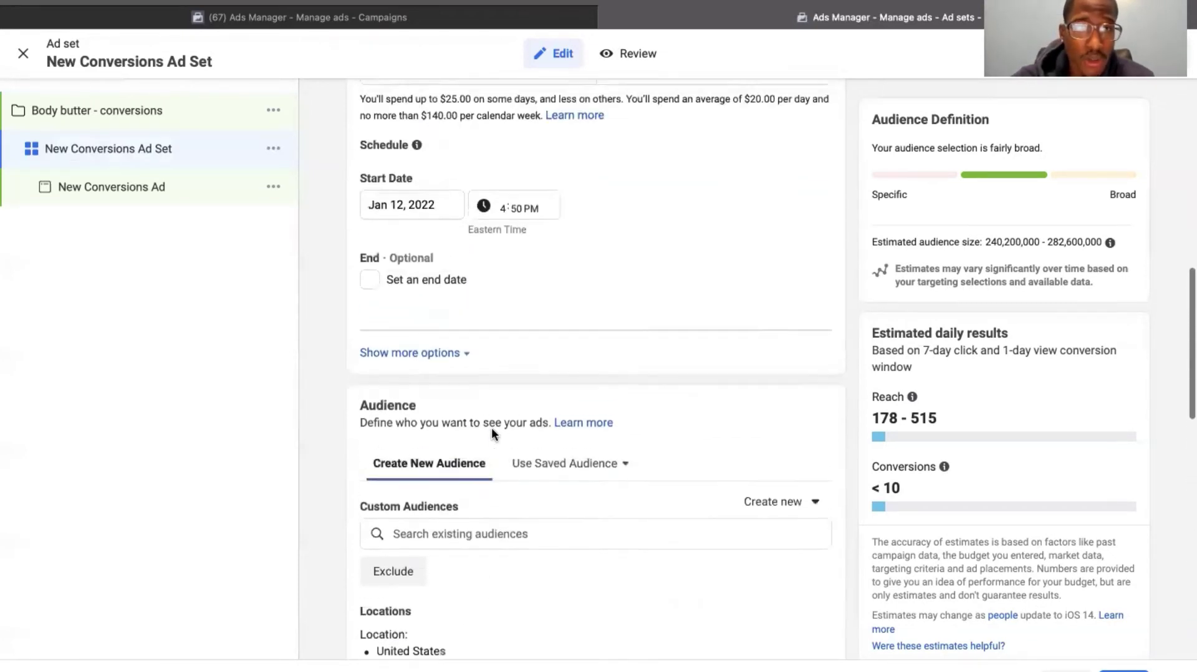
{"action": "scroll", "coordinate": [491, 430], "scroll_direction": "up", "scroll_amount": 9}
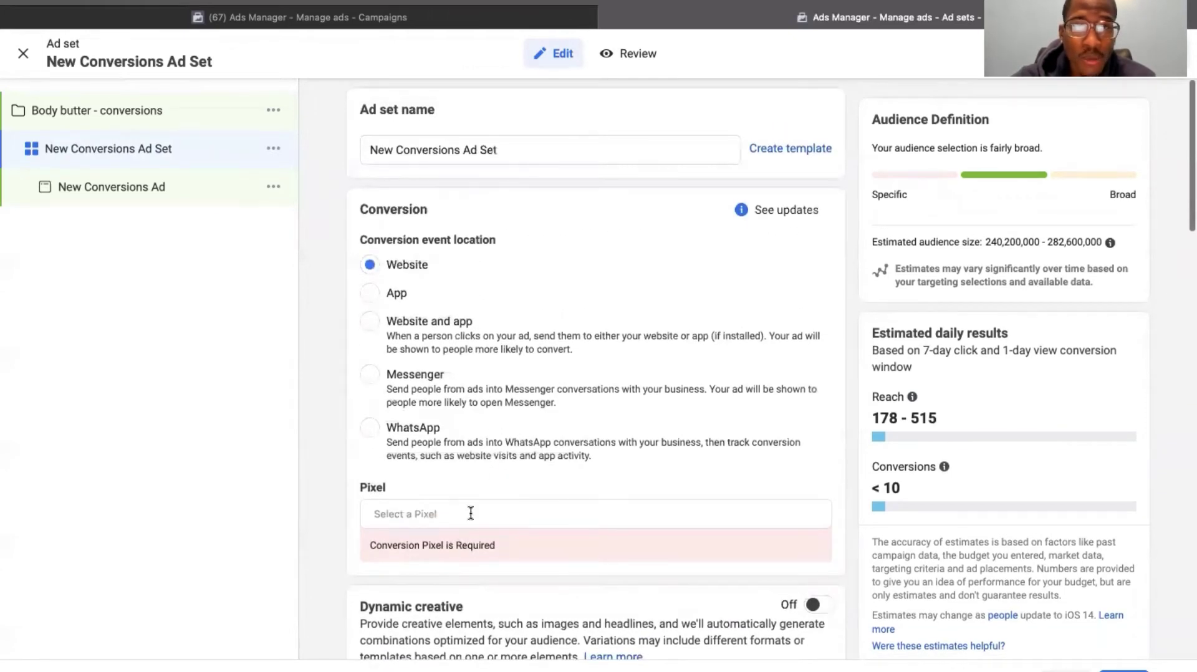
{"action": "left_click", "coordinate": [469, 513]}
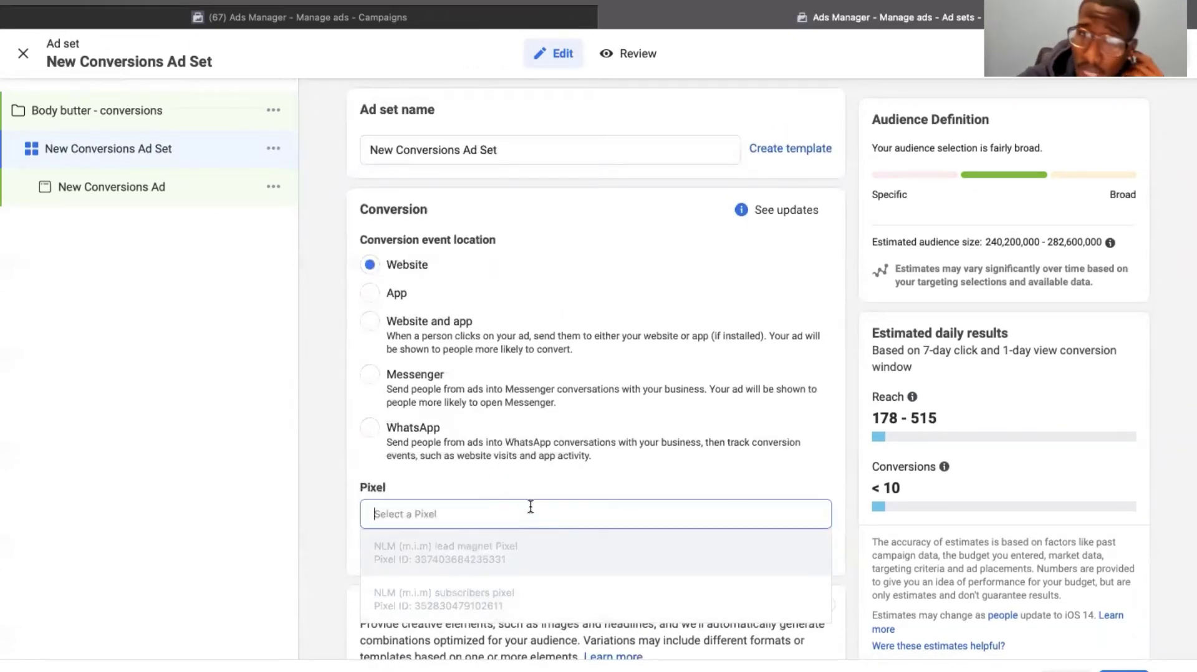
Step: Choose 'NLM (m.i.m) lead magnet Pixel' as the ad set's pixel
{"action": "scroll", "coordinate": [531, 510], "scroll_direction": "down", "scroll_amount": 1}
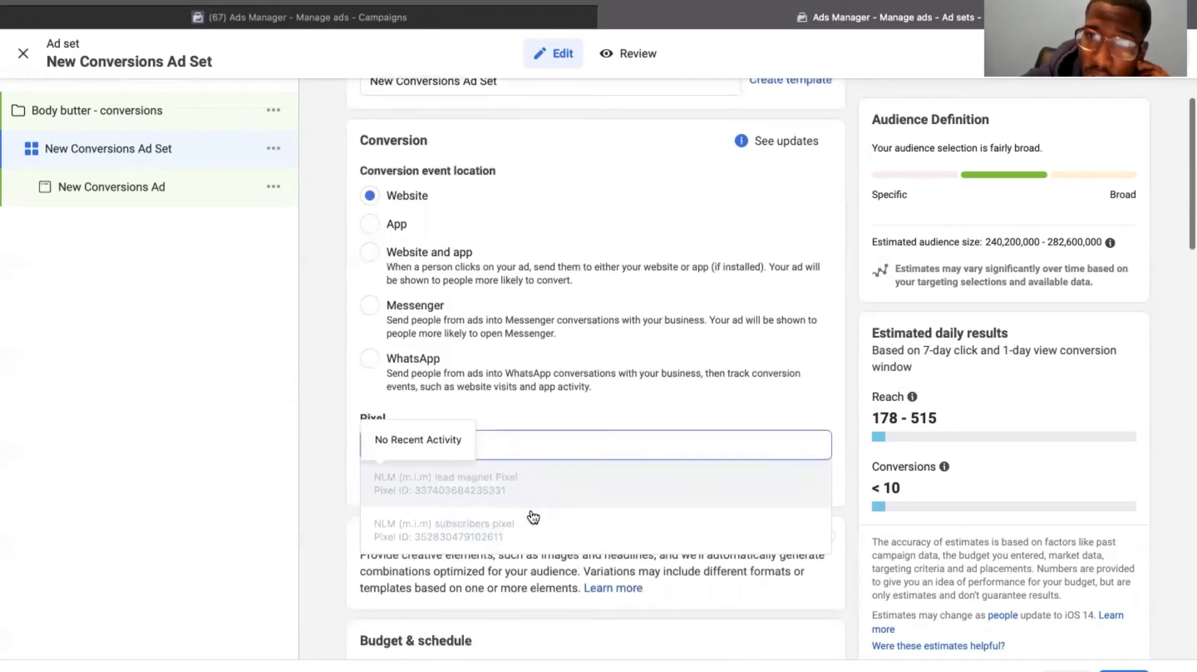
{"action": "scroll", "coordinate": [533, 517], "scroll_direction": "down", "scroll_amount": 2}
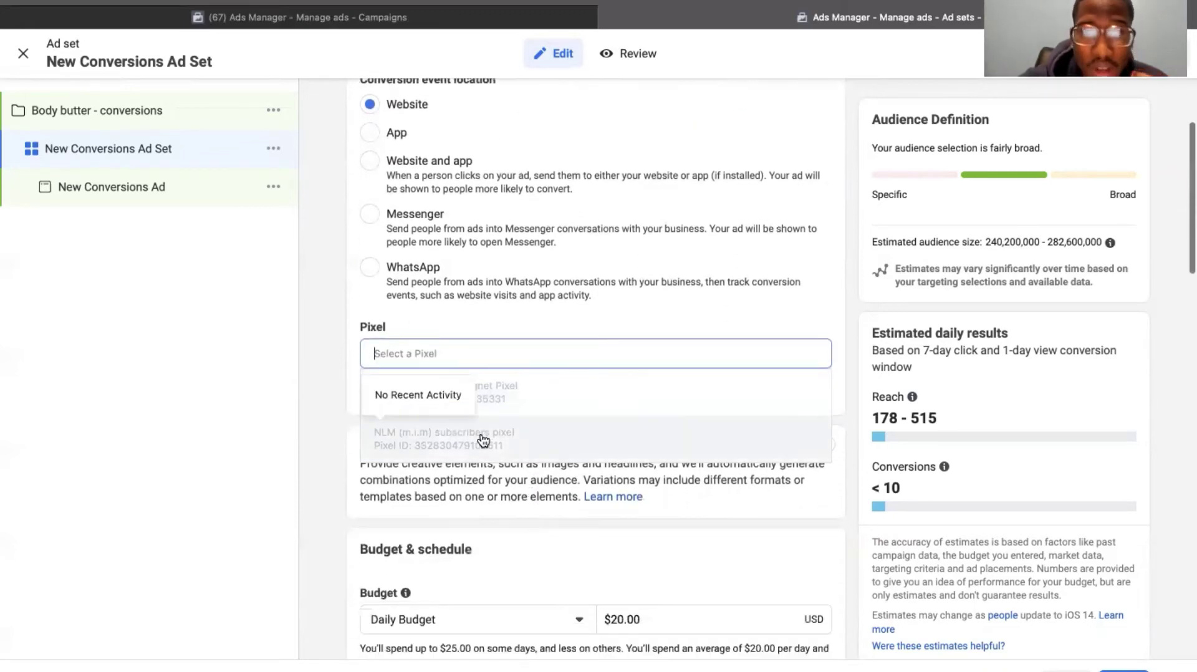
{"action": "left_click", "coordinate": [487, 394]}
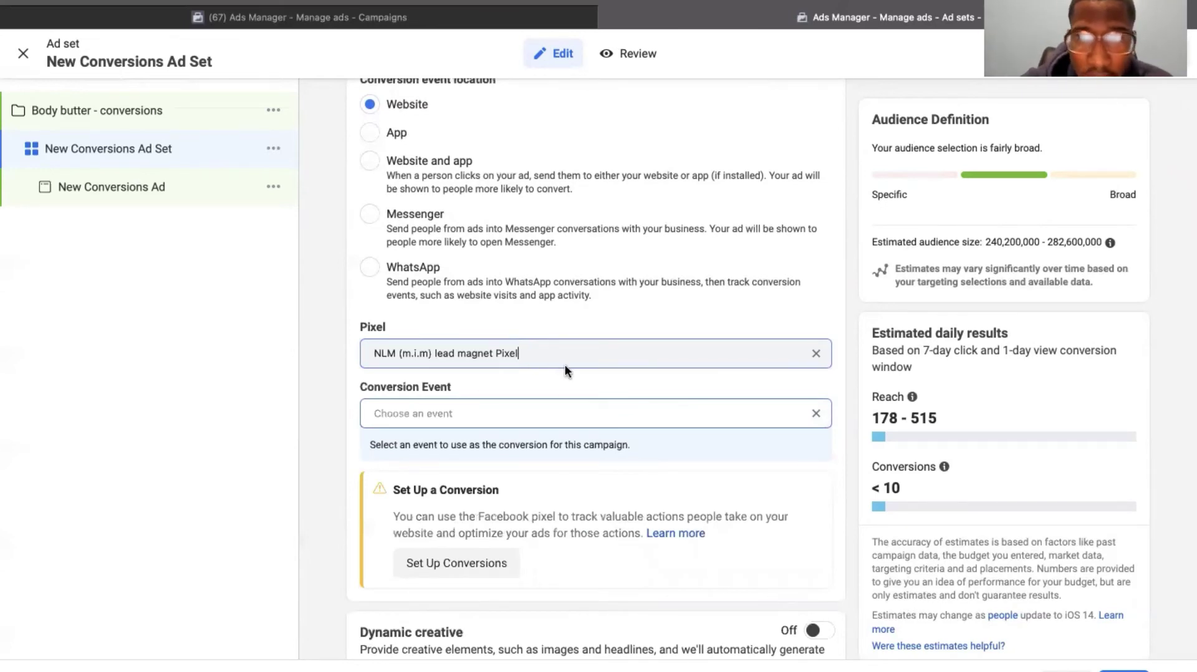
{"action": "scroll", "coordinate": [564, 369], "scroll_direction": "down", "scroll_amount": 1}
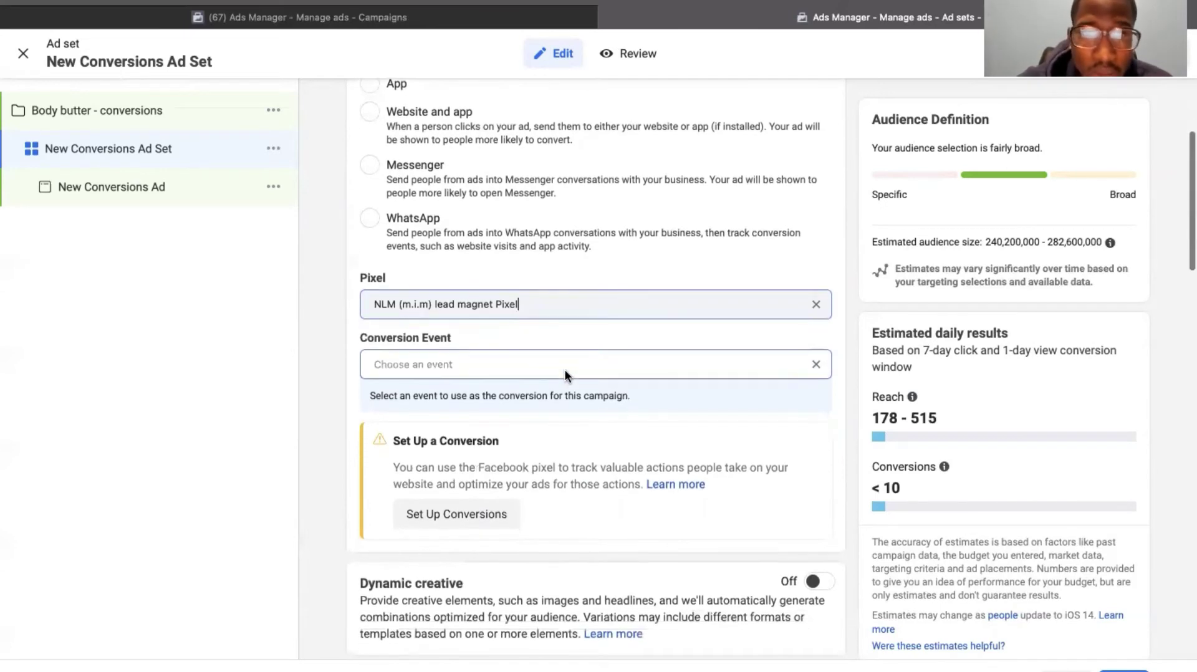
Step: Set the ad set's conversion event to Complete registration
{"action": "left_click", "coordinate": [514, 366]}
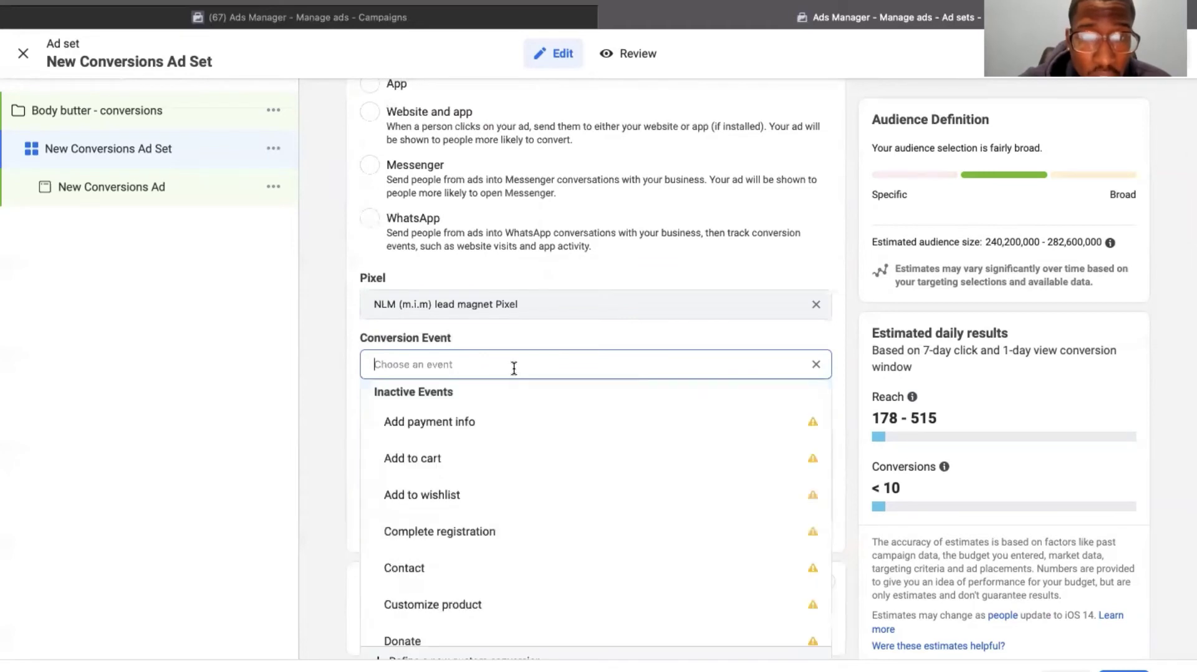
{"action": "scroll", "coordinate": [569, 453], "scroll_direction": "down", "scroll_amount": 1}
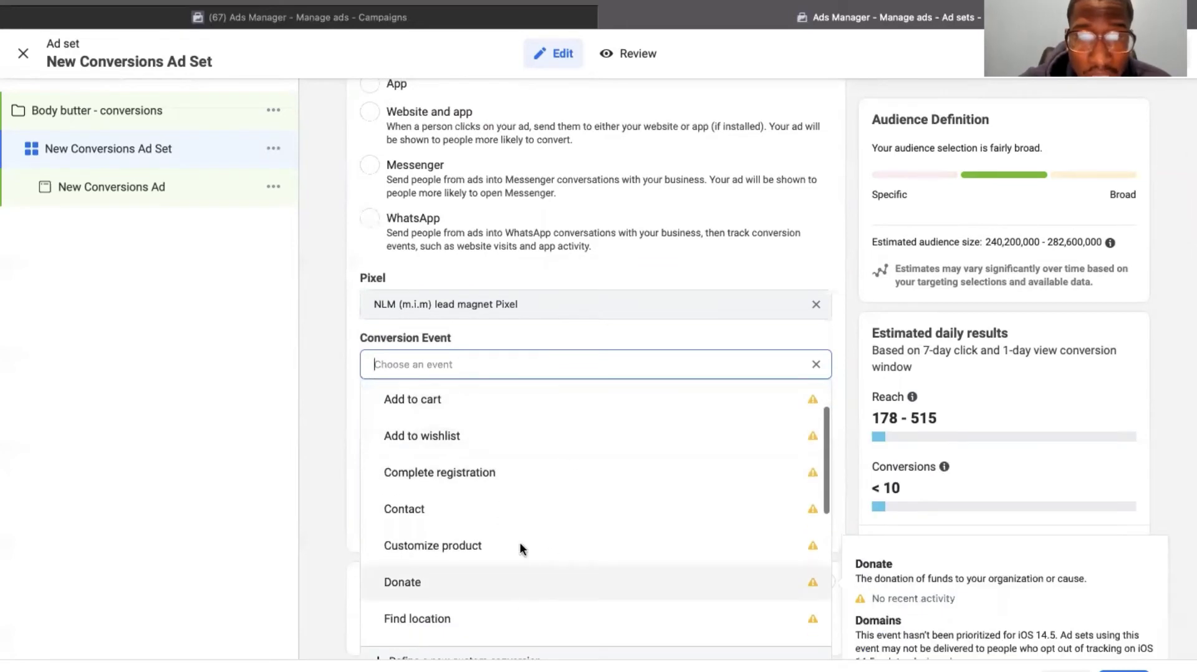
{"action": "scroll", "coordinate": [533, 462], "scroll_direction": "up", "scroll_amount": 1}
{"action": "scroll", "coordinate": [533, 462], "scroll_direction": "up", "scroll_amount": 1}
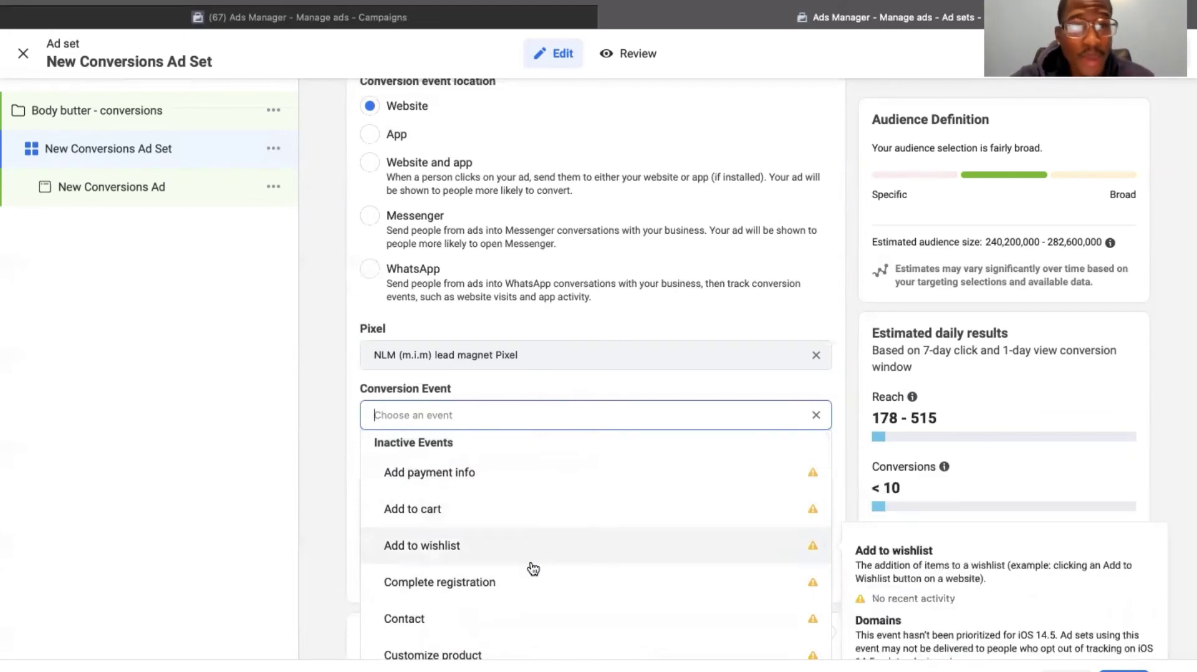
{"action": "scroll", "coordinate": [542, 550], "scroll_direction": "down", "scroll_amount": 1}
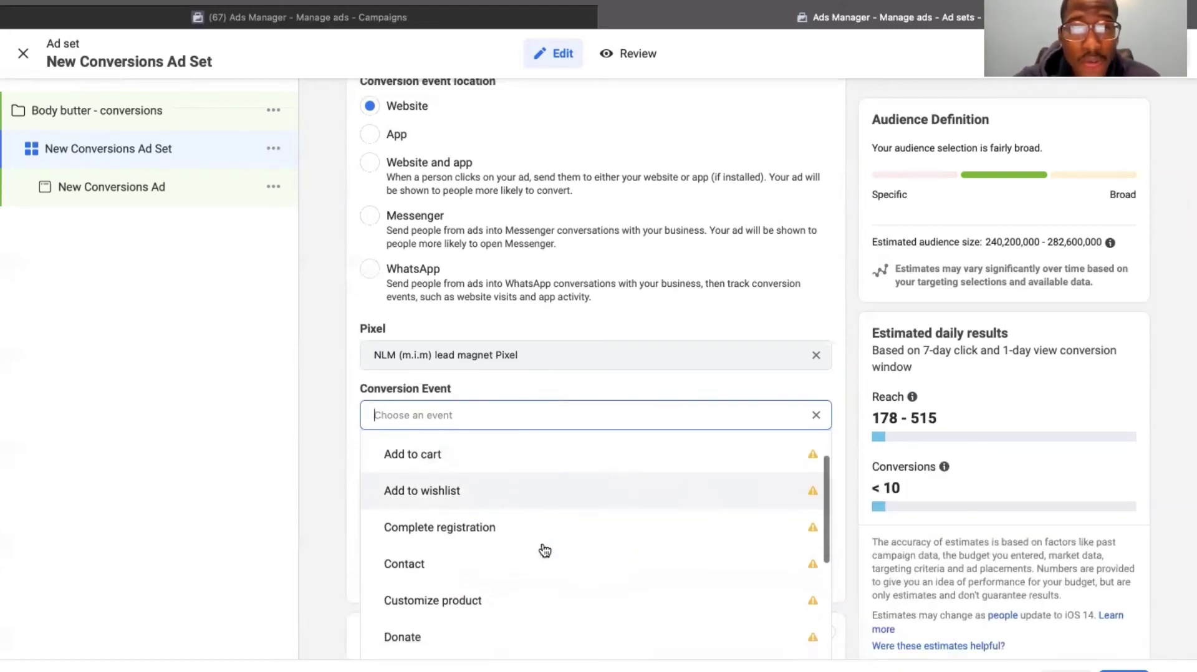
{"action": "scroll", "coordinate": [545, 549], "scroll_direction": "up", "scroll_amount": 1}
{"action": "mouse_move", "coordinate": [488, 482]}
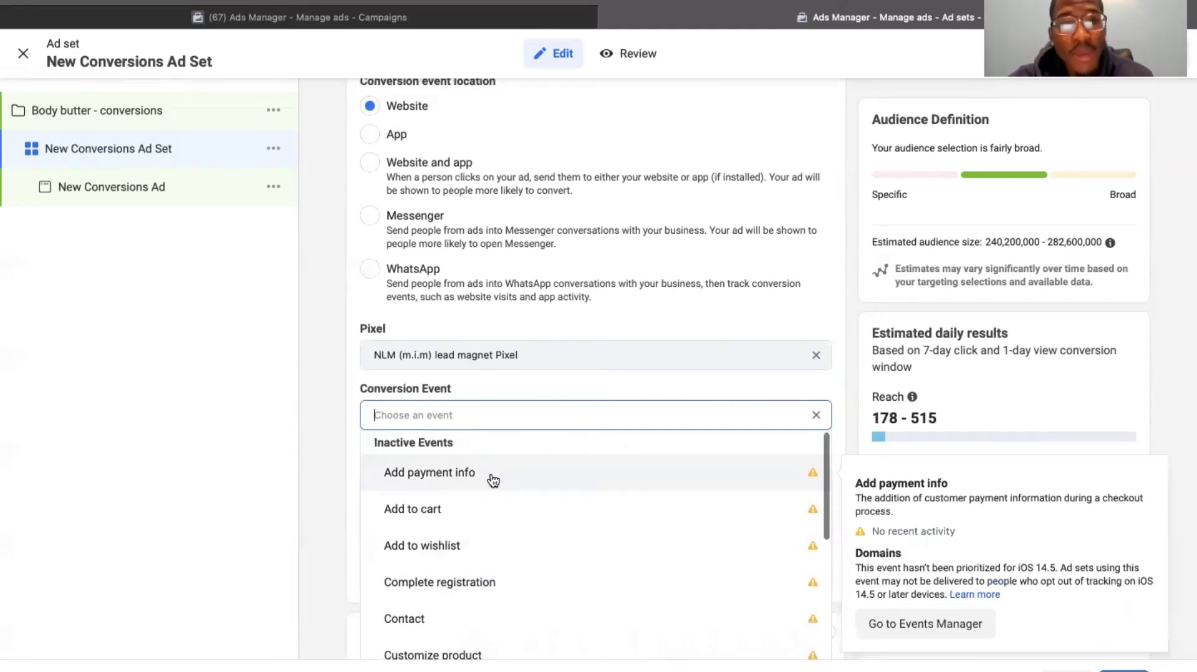
{"action": "mouse_move", "coordinate": [394, 508]}
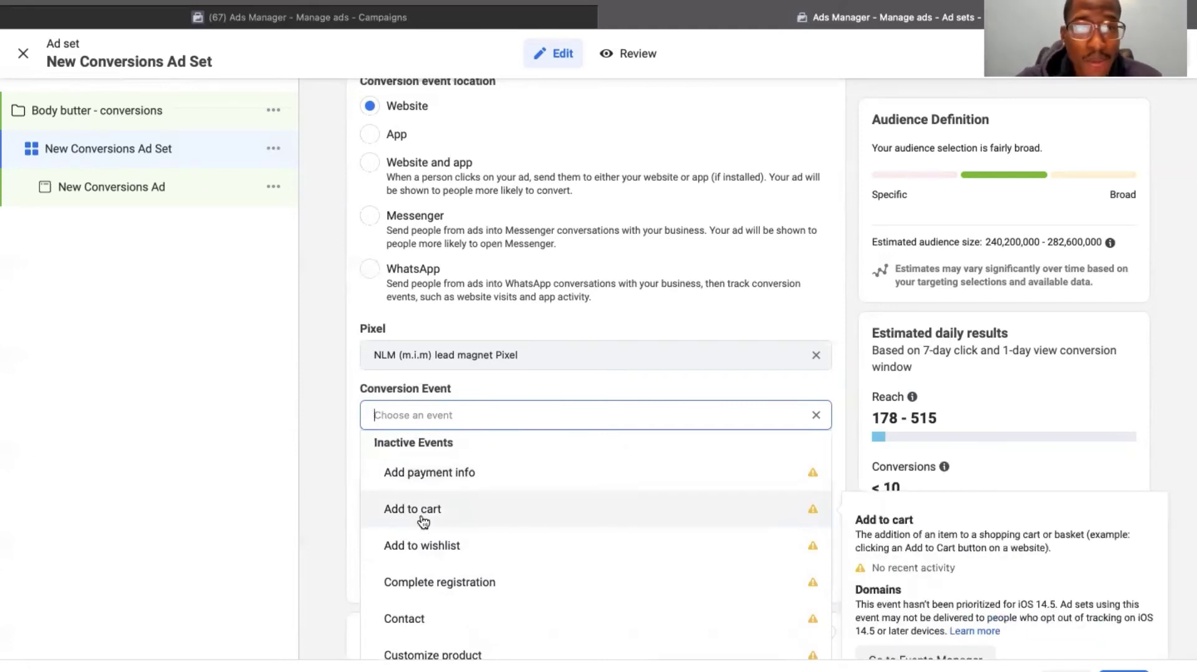
{"action": "scroll", "coordinate": [436, 546], "scroll_direction": "down", "scroll_amount": 2}
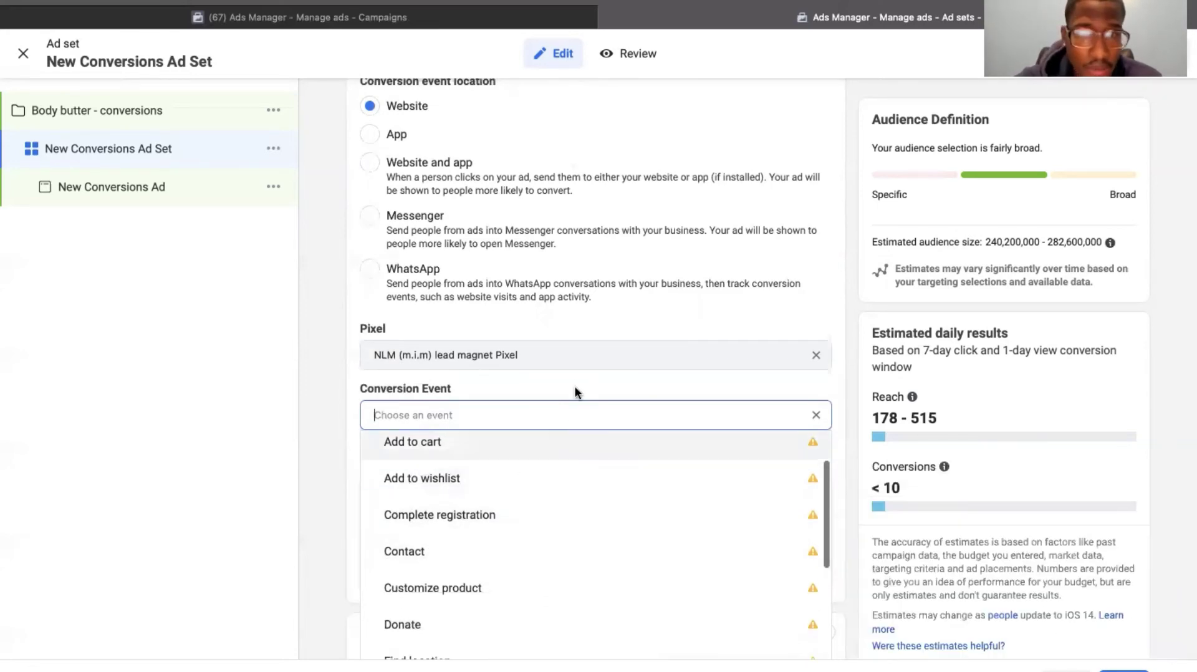
{"action": "left_click", "coordinate": [458, 516]}
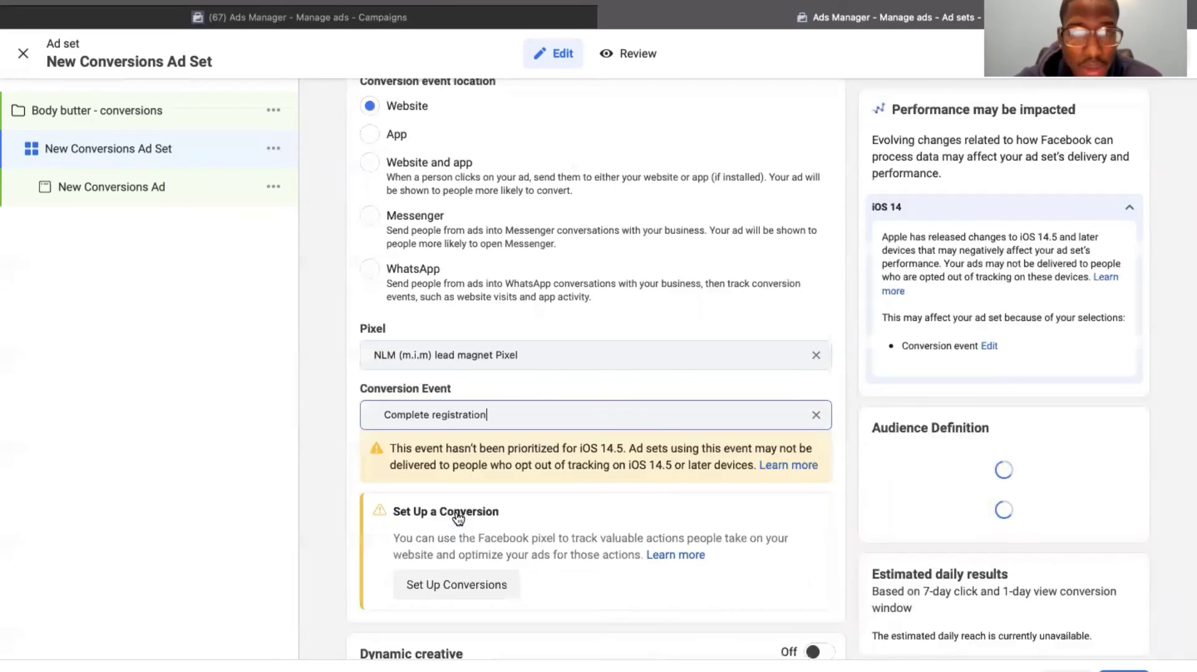
{"action": "scroll", "coordinate": [555, 449], "scroll_direction": "down", "scroll_amount": 3}
{"action": "scroll", "coordinate": [557, 451], "scroll_direction": "down", "scroll_amount": 2}
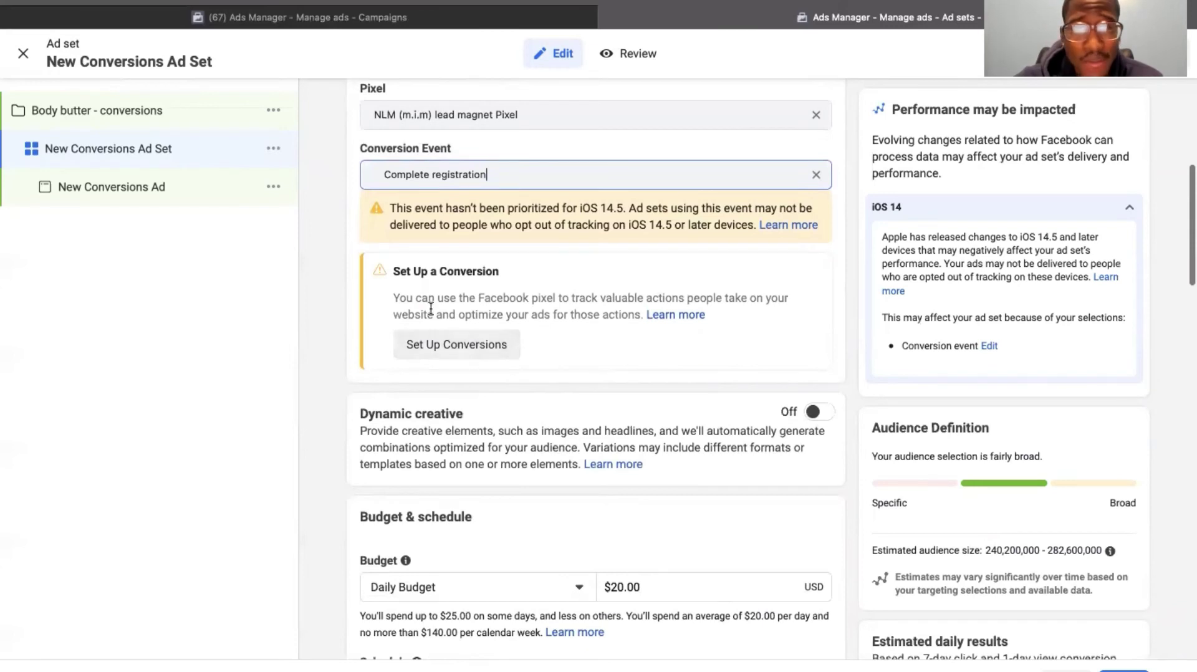
{"action": "scroll", "coordinate": [558, 371], "scroll_direction": "down", "scroll_amount": 1}
{"action": "scroll", "coordinate": [548, 392], "scroll_direction": "up", "scroll_amount": 2}
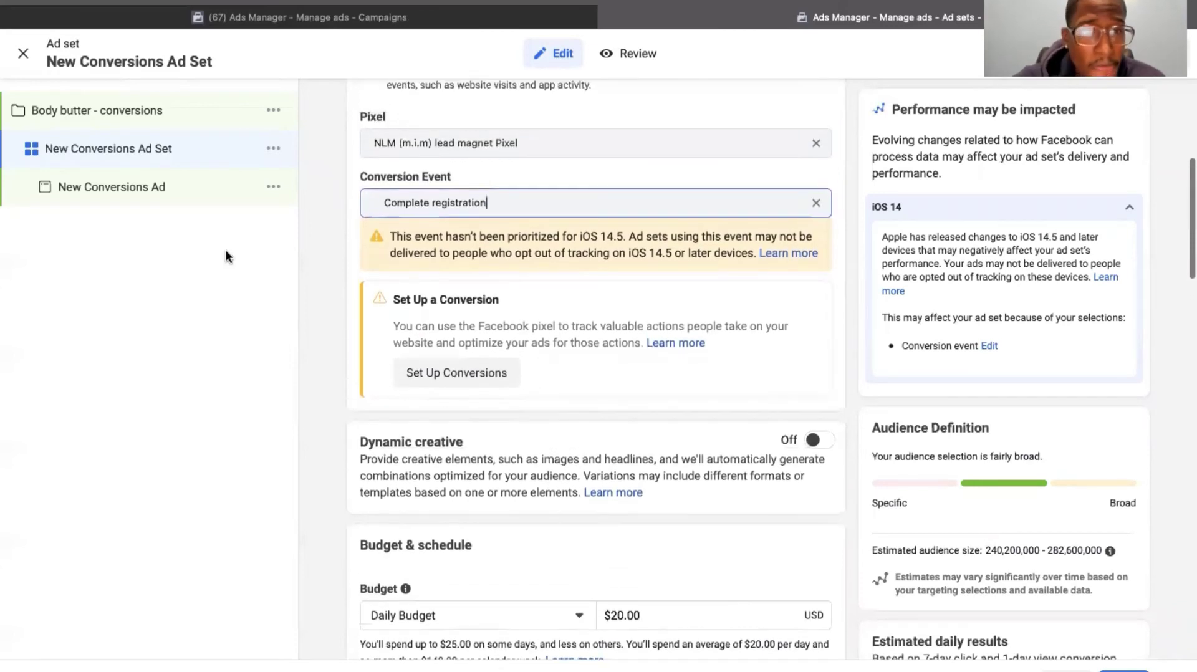
{"action": "left_click", "coordinate": [157, 194]}
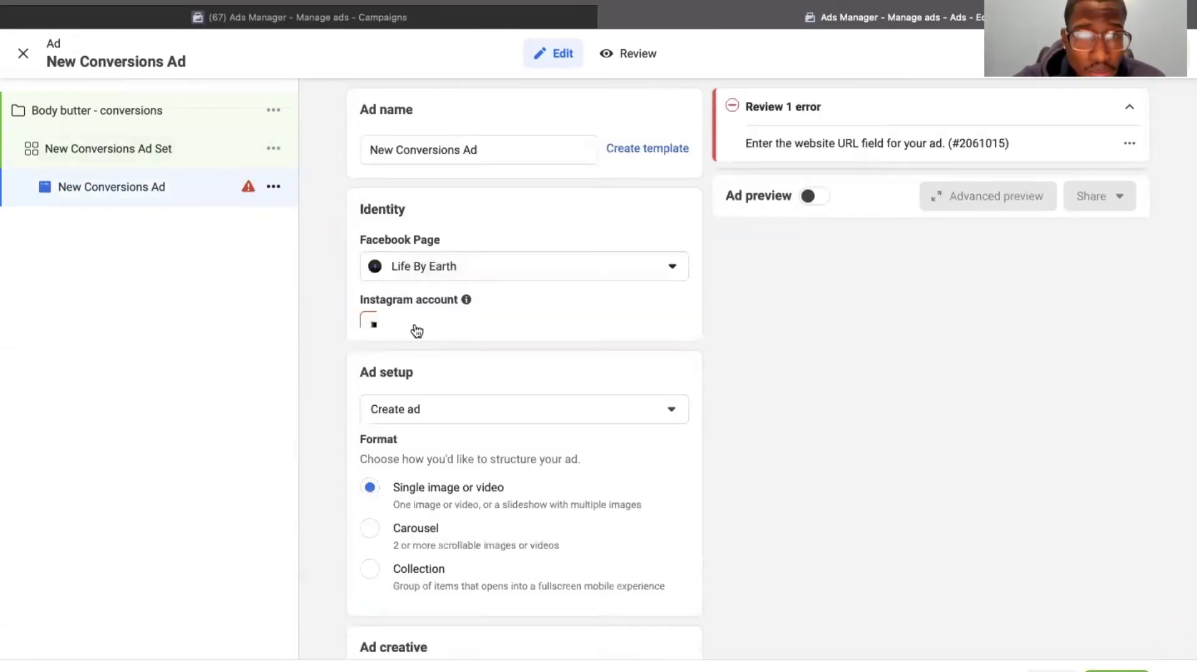
{"action": "scroll", "coordinate": [414, 325], "scroll_direction": "down", "scroll_amount": 2}
{"action": "scroll", "coordinate": [448, 372], "scroll_direction": "down", "scroll_amount": 2}
{"action": "scroll", "coordinate": [447, 372], "scroll_direction": "up", "scroll_amount": 3}
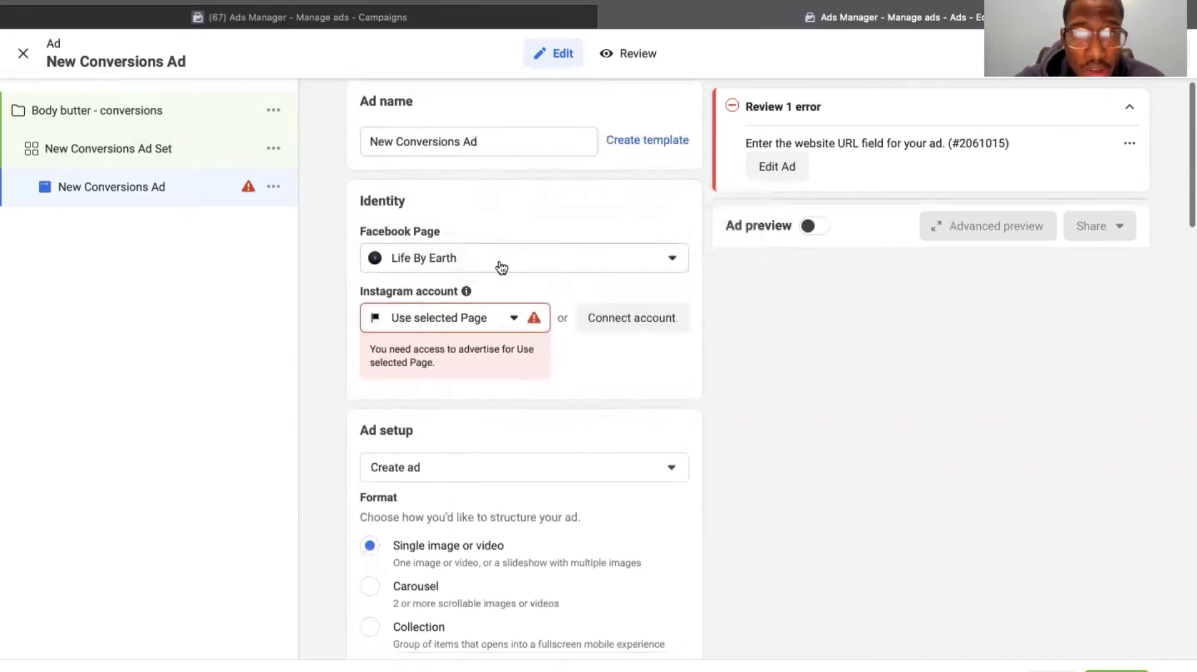
{"action": "scroll", "coordinate": [502, 266], "scroll_direction": "down", "scroll_amount": 4}
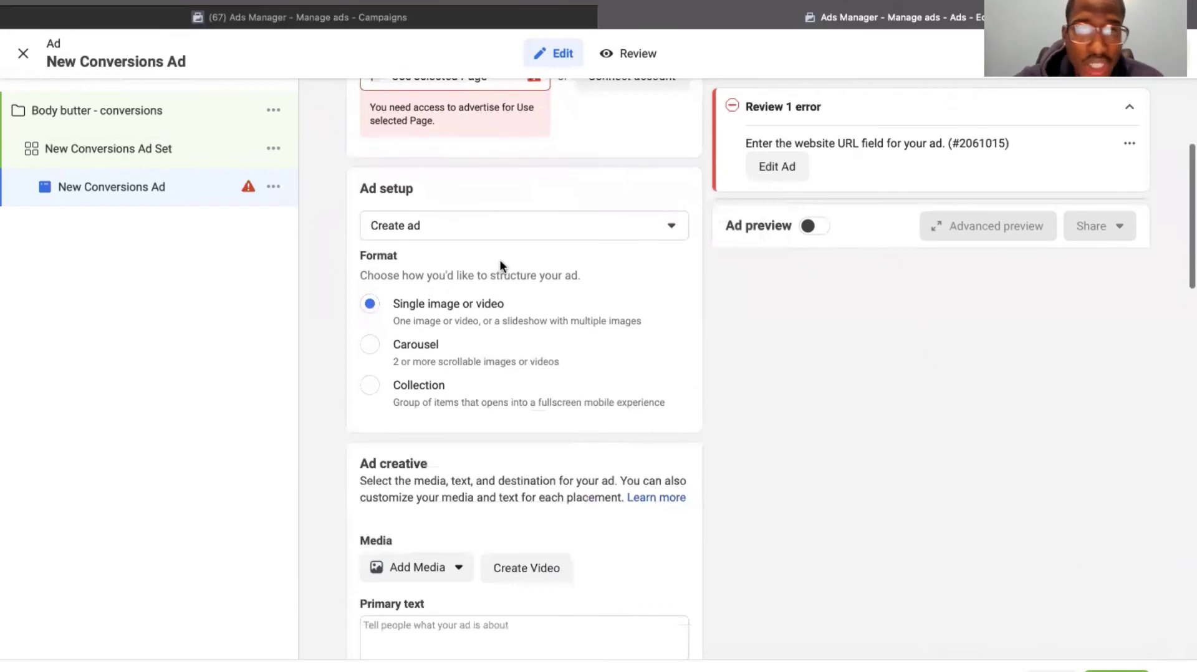
{"action": "scroll", "coordinate": [501, 267], "scroll_direction": "down", "scroll_amount": 3}
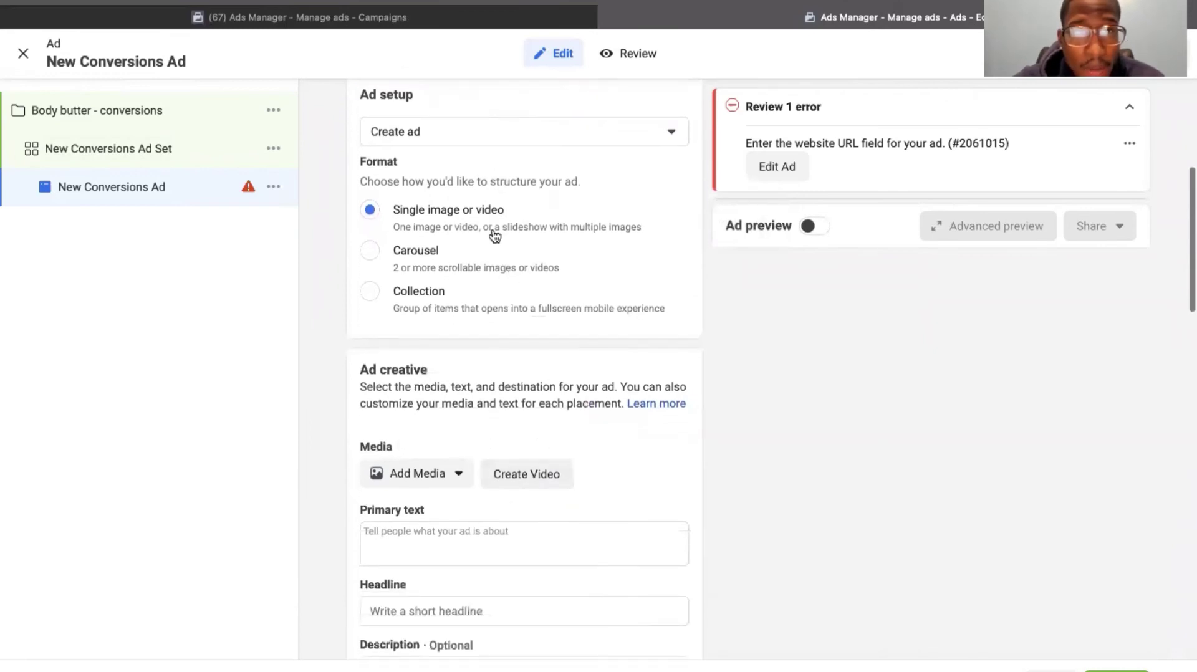
{"action": "left_click", "coordinate": [473, 129]}
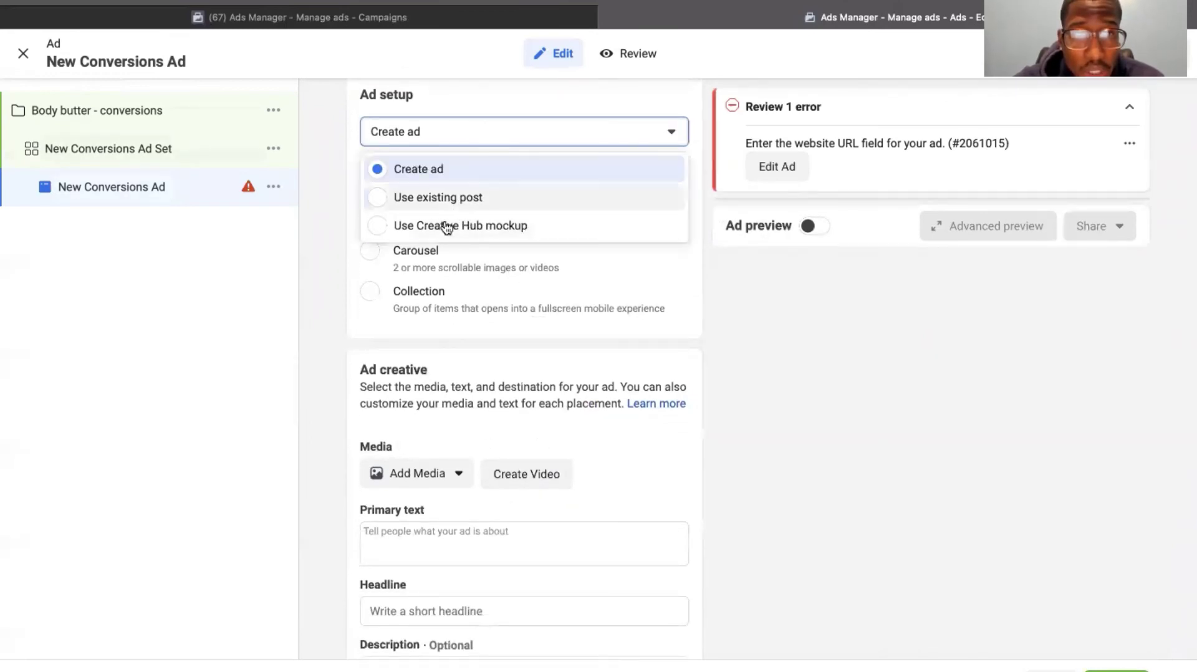
{"action": "left_click", "coordinate": [611, 271]}
{"action": "scroll", "coordinate": [620, 390], "scroll_direction": "down", "scroll_amount": 3}
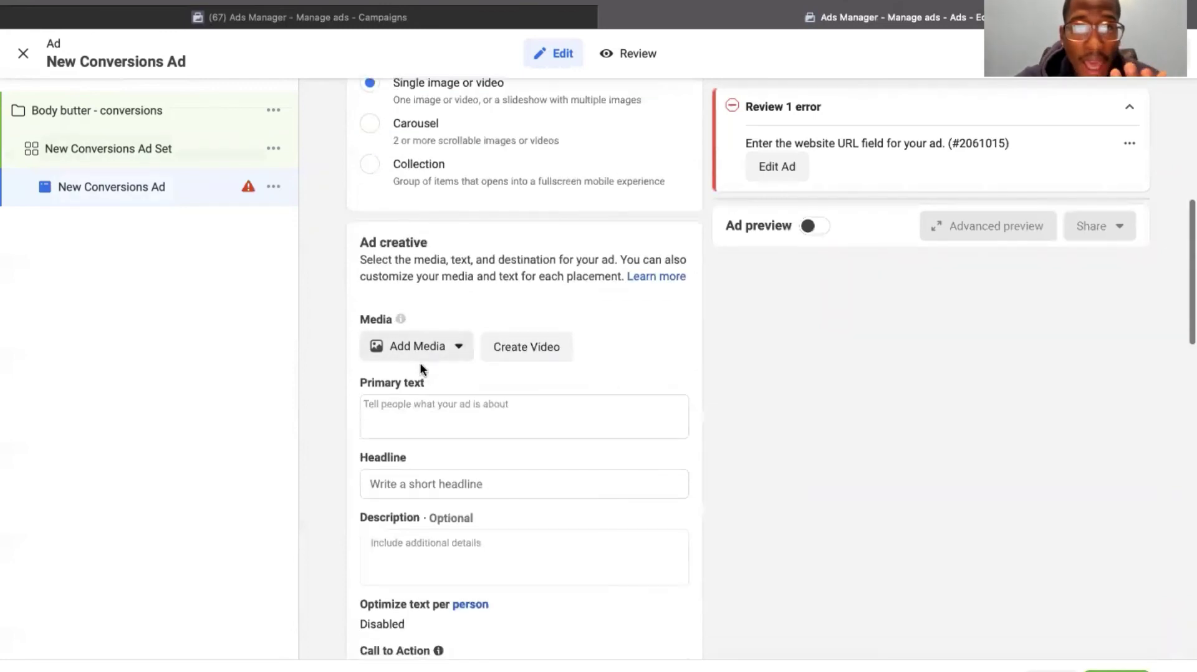
{"action": "scroll", "coordinate": [489, 423], "scroll_direction": "down", "scroll_amount": 2}
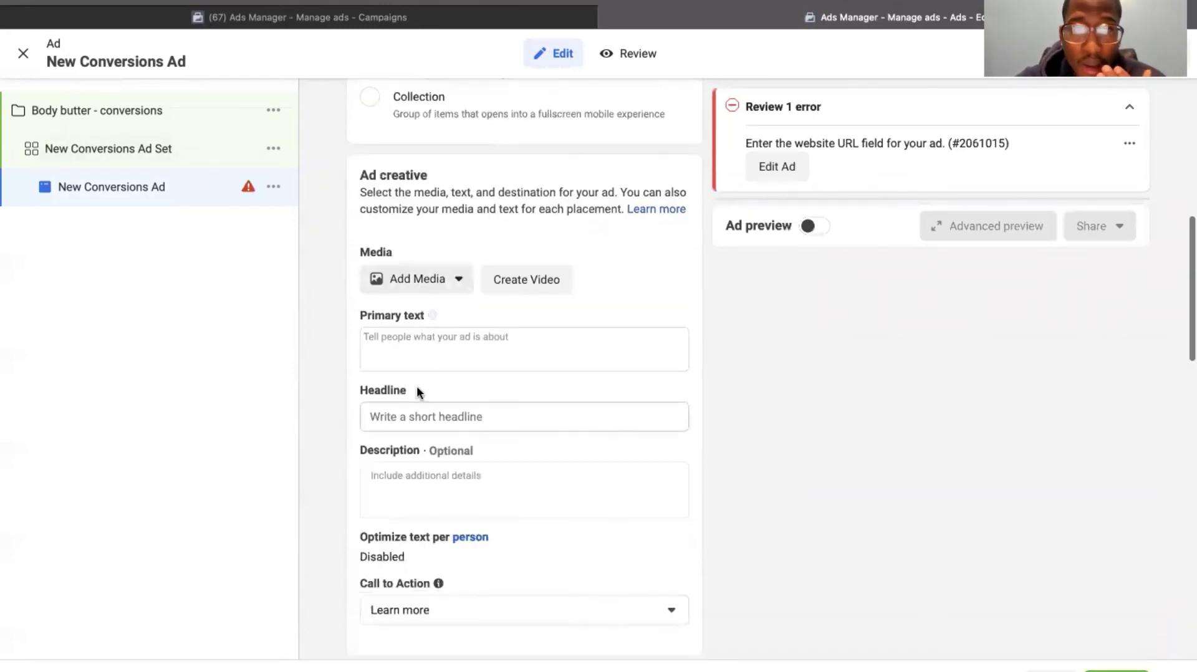
{"action": "left_click", "coordinate": [427, 342]}
{"action": "scroll", "coordinate": [471, 397], "scroll_direction": "down", "scroll_amount": 2}
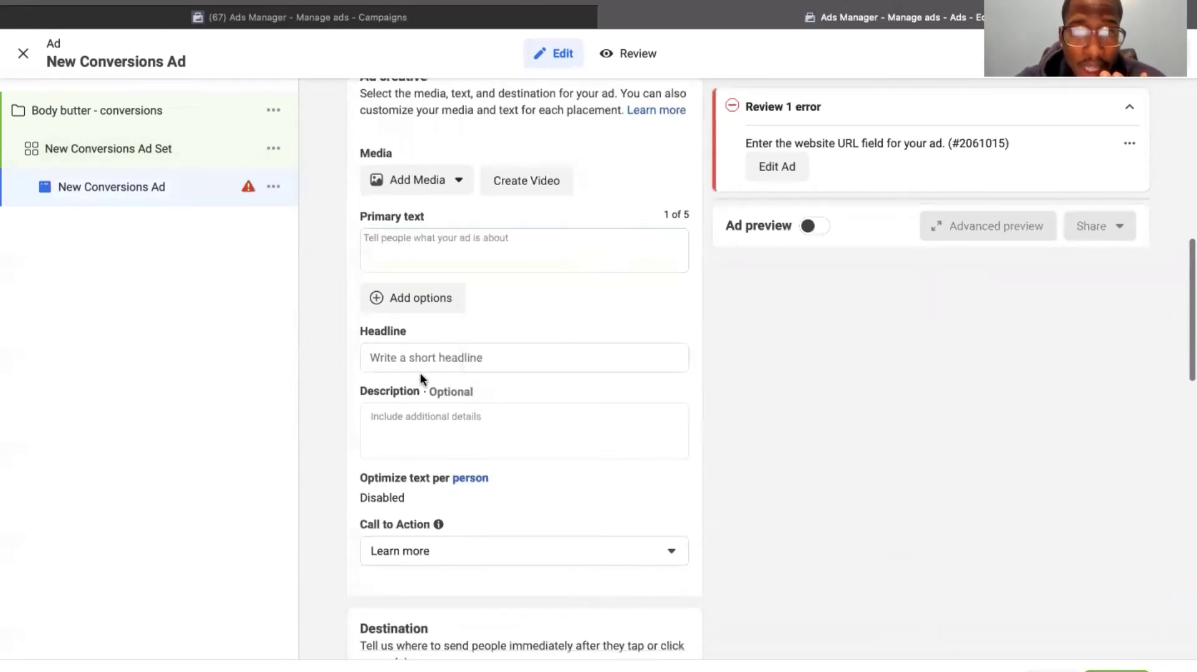
{"action": "left_click", "coordinate": [414, 353]}
{"action": "scroll", "coordinate": [469, 436], "scroll_direction": "down", "scroll_amount": 4}
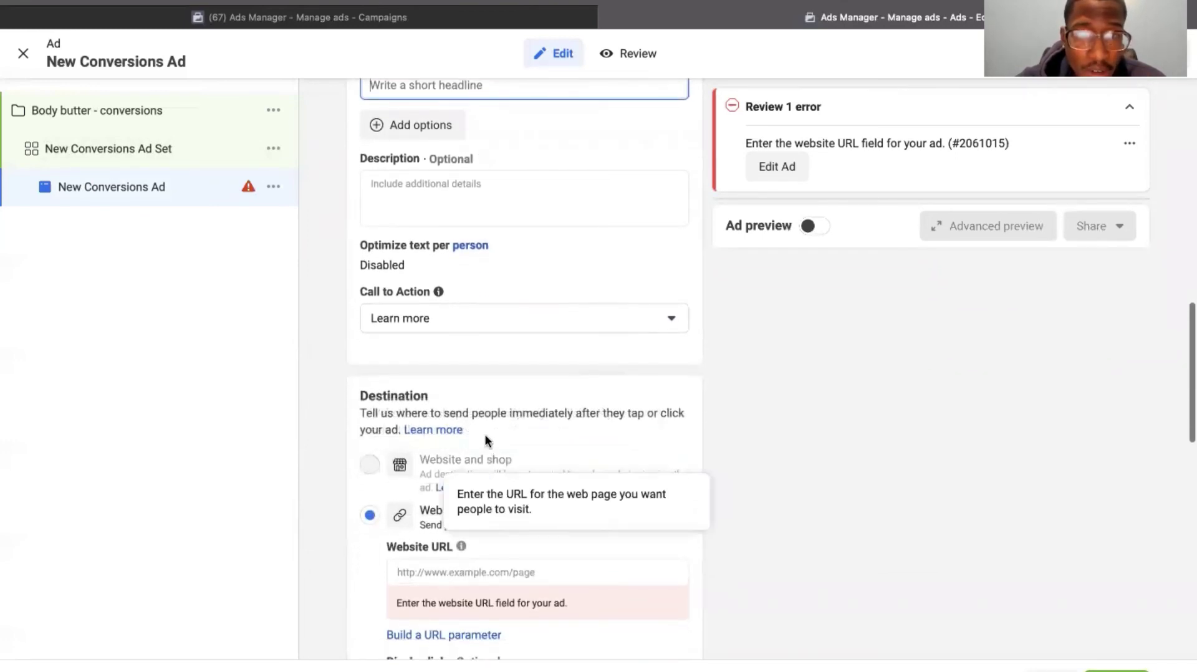
{"action": "left_click", "coordinate": [425, 316]}
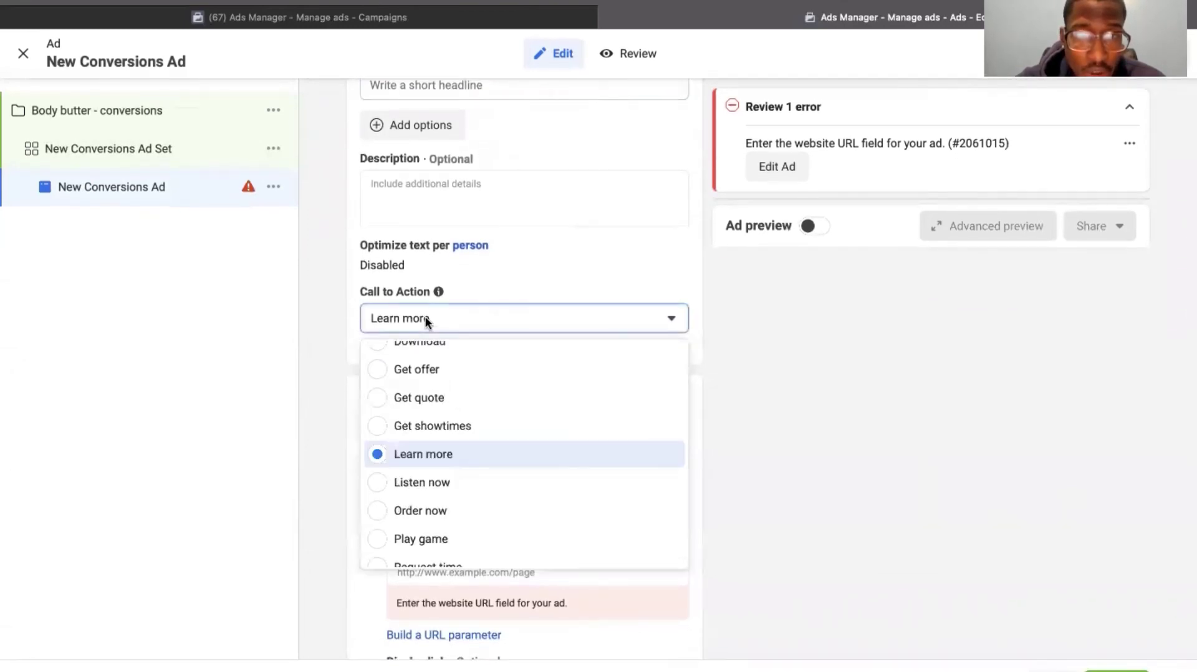
{"action": "left_click", "coordinate": [531, 284]}
{"action": "scroll", "coordinate": [518, 481], "scroll_direction": "down", "scroll_amount": 5}
{"action": "scroll", "coordinate": [518, 481], "scroll_direction": "down", "scroll_amount": 7}
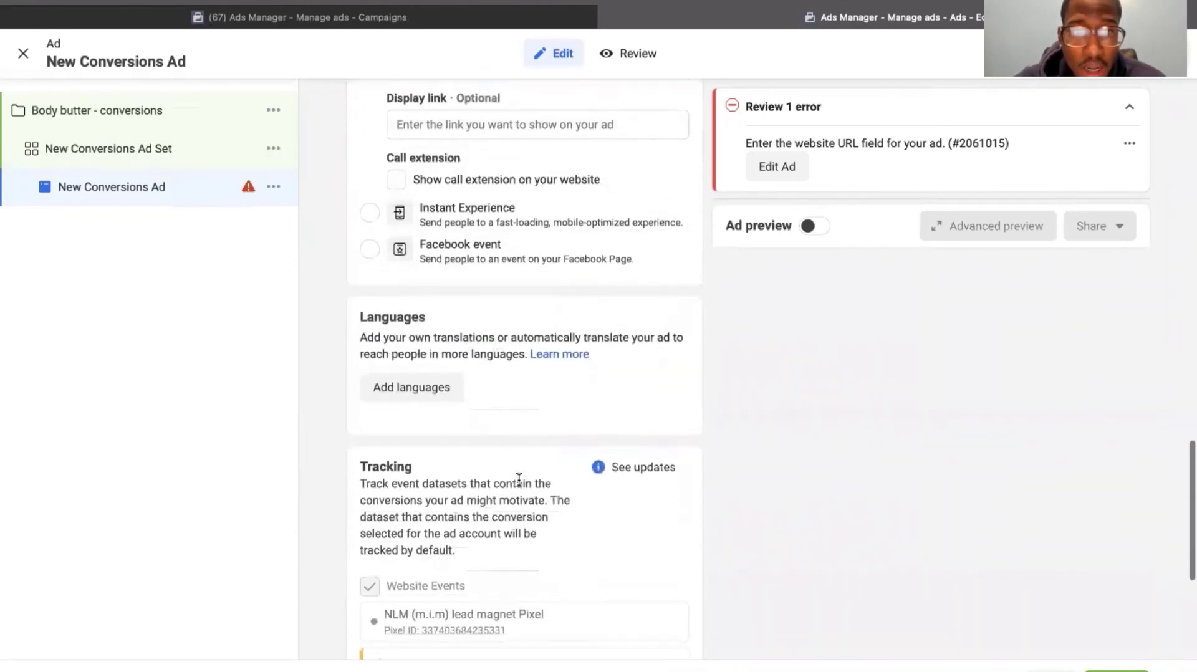
{"action": "scroll", "coordinate": [559, 362], "scroll_direction": "down", "scroll_amount": 1}
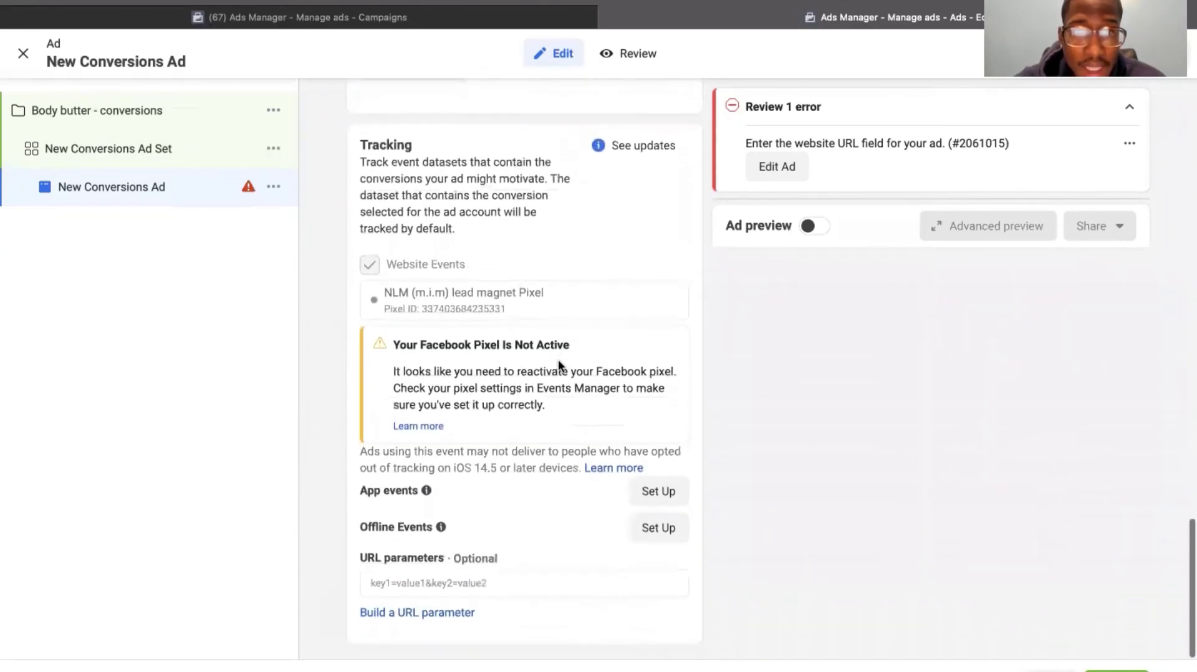